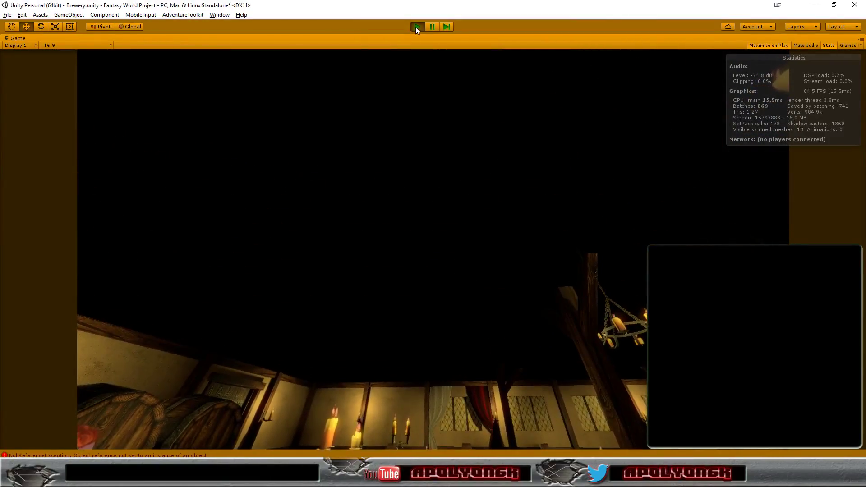
Exit Play mode and return to the Scene view of the Brewery tavern
left_click(417, 26)
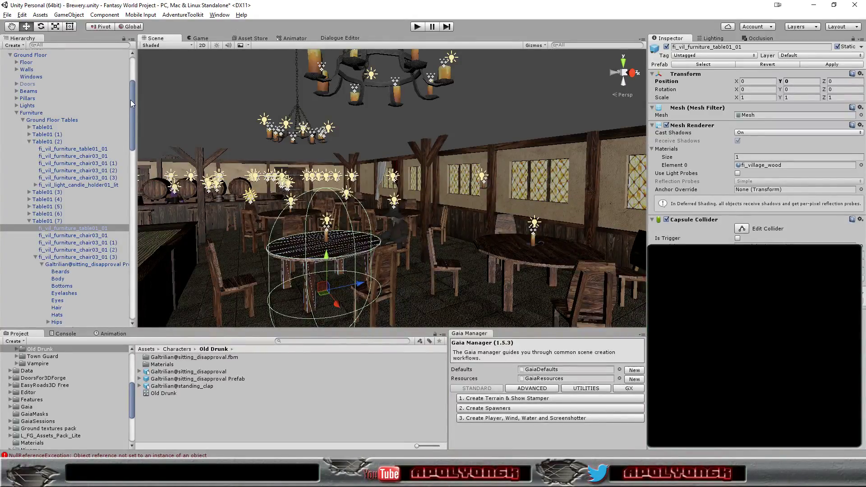
Duplicate the Mila barmaid and move the copy beside the central table at X 16.59, Z 10.83
left_click_drag(131, 103, 131, 81)
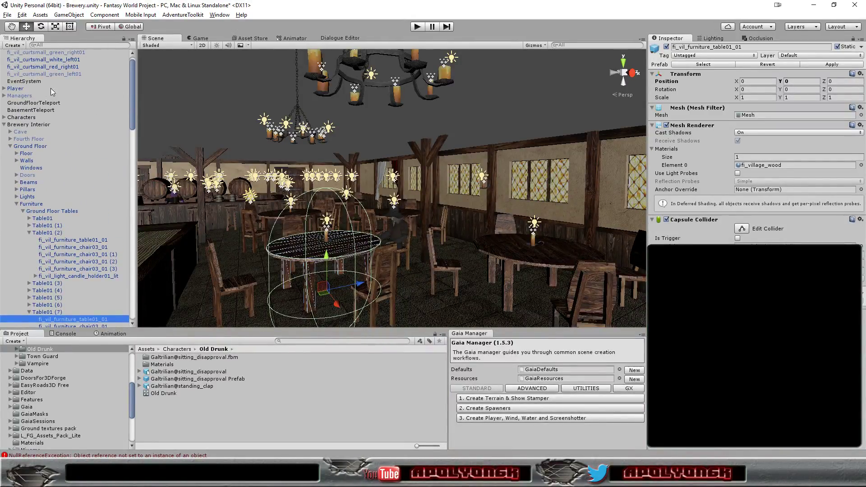
left_click(4, 117)
left_click(45, 132)
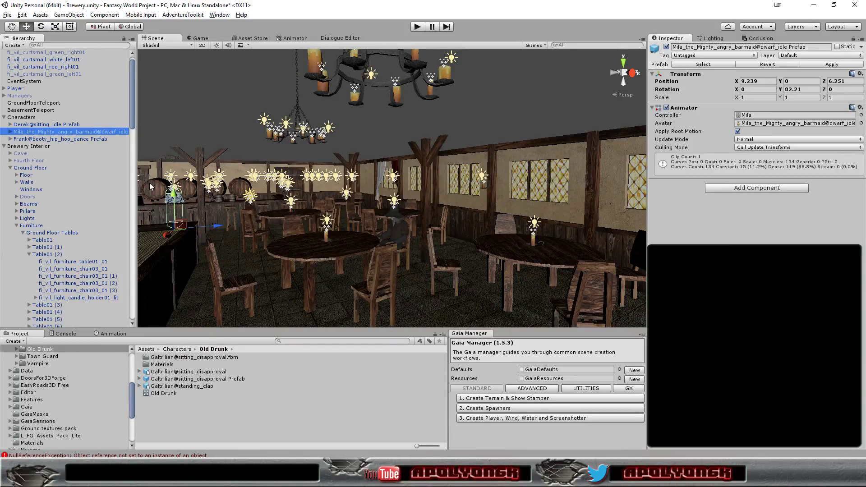
key("ctrl+d")
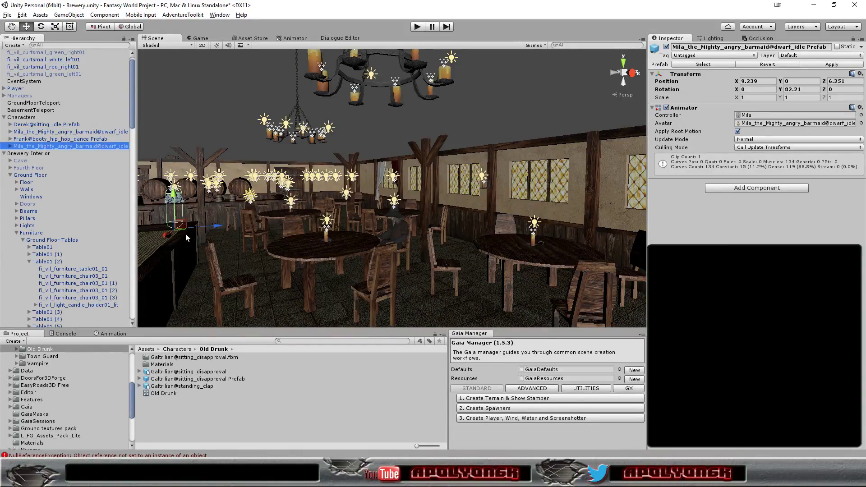
left_click_drag(183, 230, 247, 269)
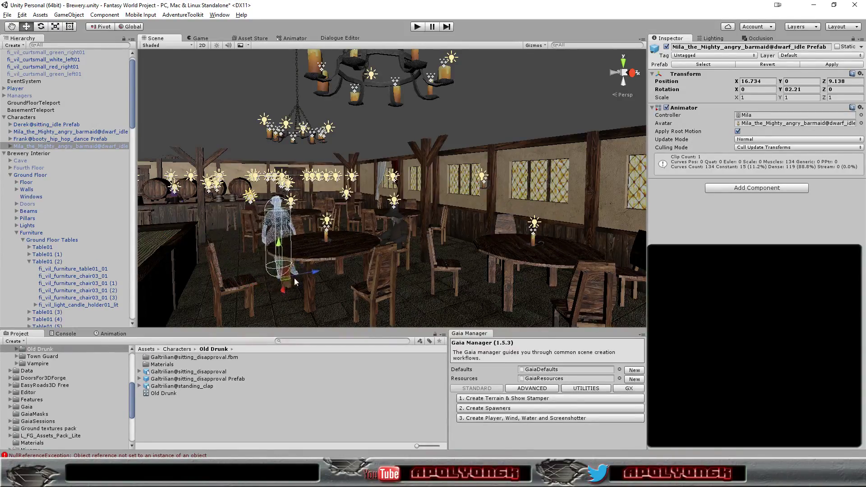
left_click_drag(362, 271, 359, 267)
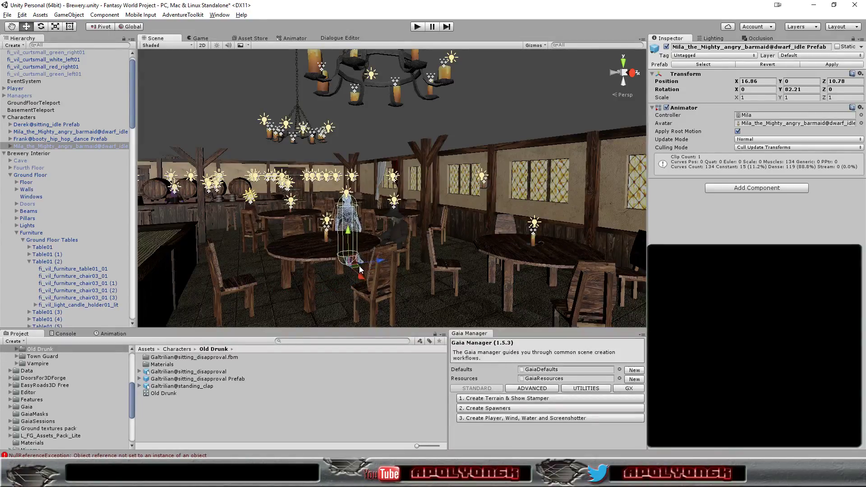
scroll(357, 287, "up", 5)
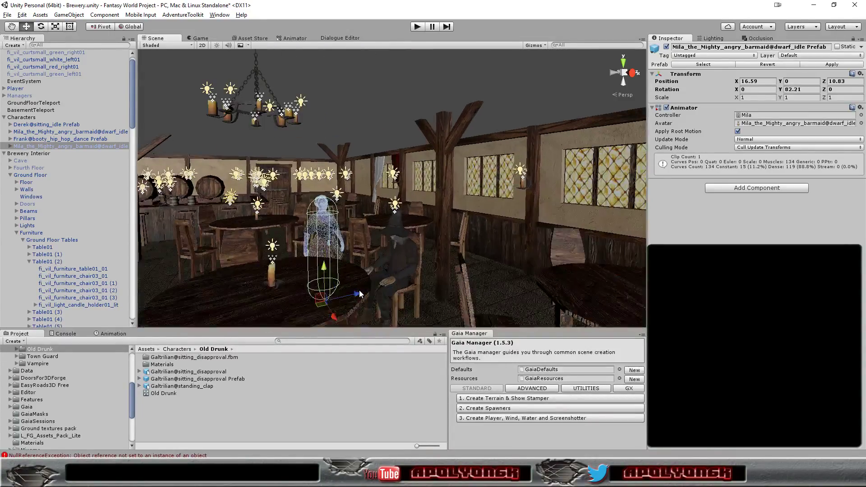
mouse_move(262, 323)
left_mouse_down("alt")
mouse_move(335, 293)
mouse_move(277, 286)
mouse_move(287, 301)
left_mouse_up("alt")
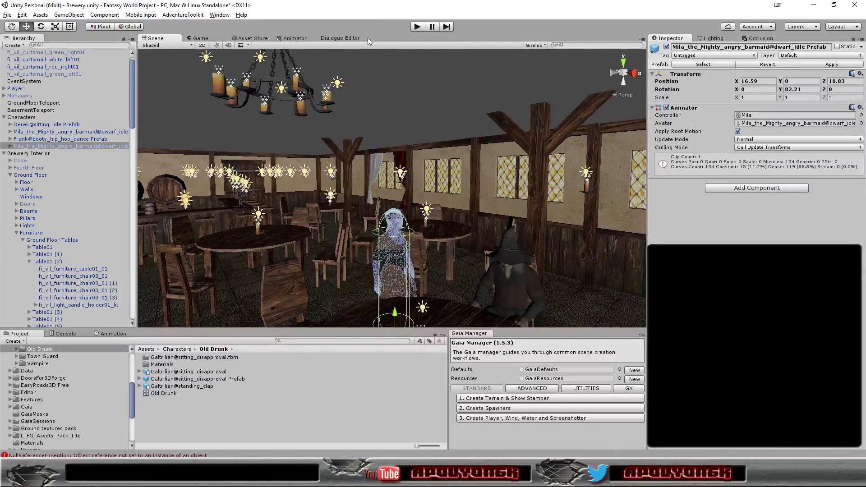
left_click(416, 27)
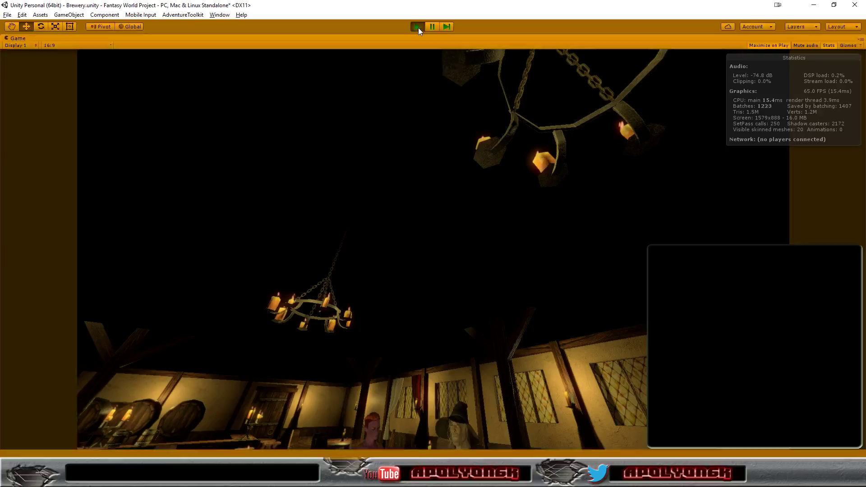
left_click(417, 27)
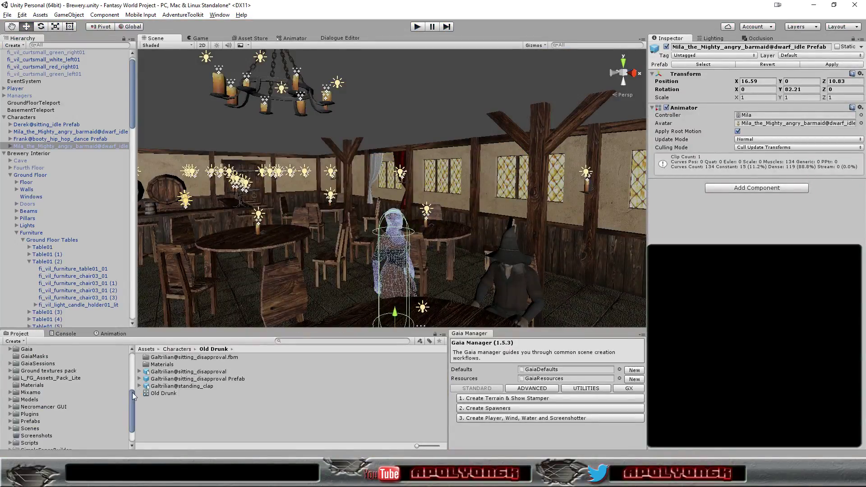
Drag the me@happy_idle Prefab from Assets/Characters/Me into the tavern scene
left_click_drag(131, 410, 128, 381)
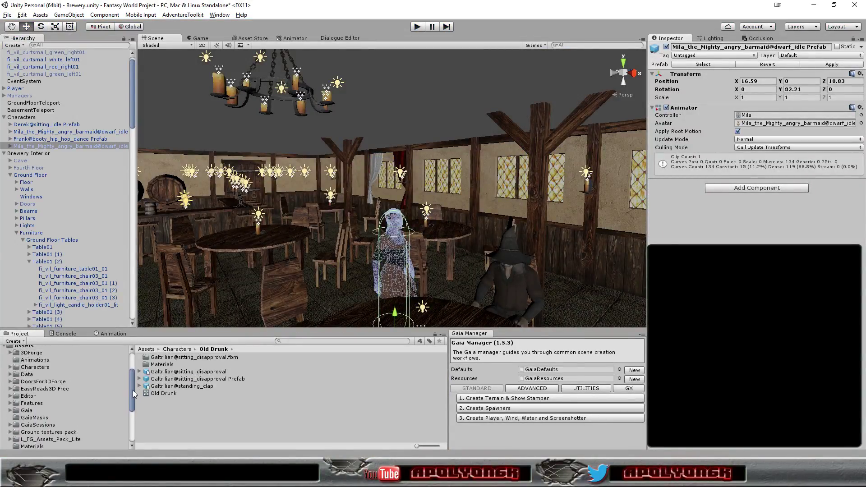
left_click(40, 394)
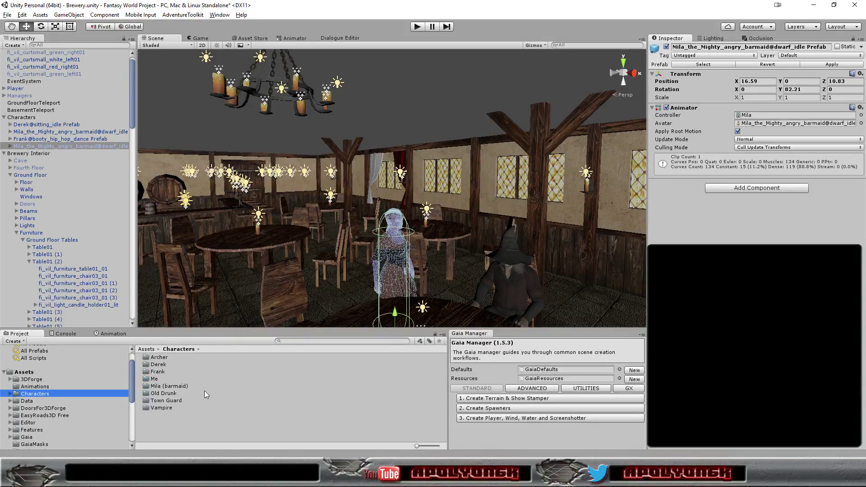
double_click(154, 380)
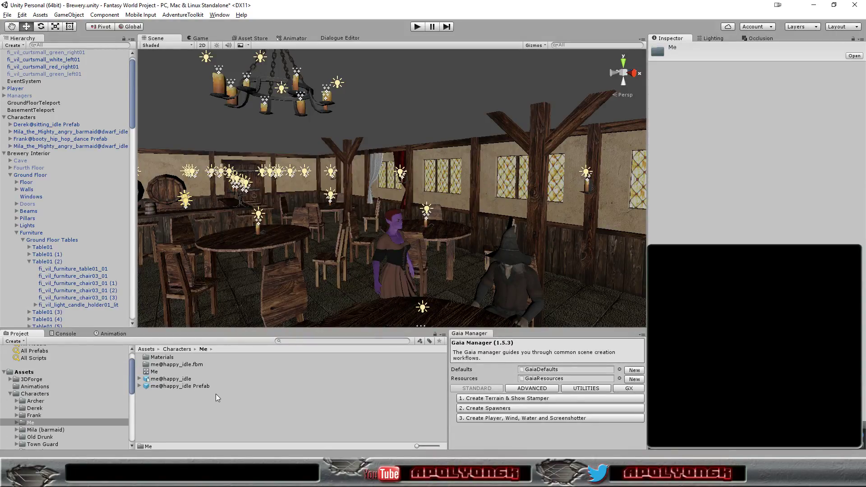
mouse_move(188, 387)
left_mouse_down()
mouse_move(594, 318)
mouse_move(586, 315)
left_mouse_up()
scroll(586, 311, "down", 3)
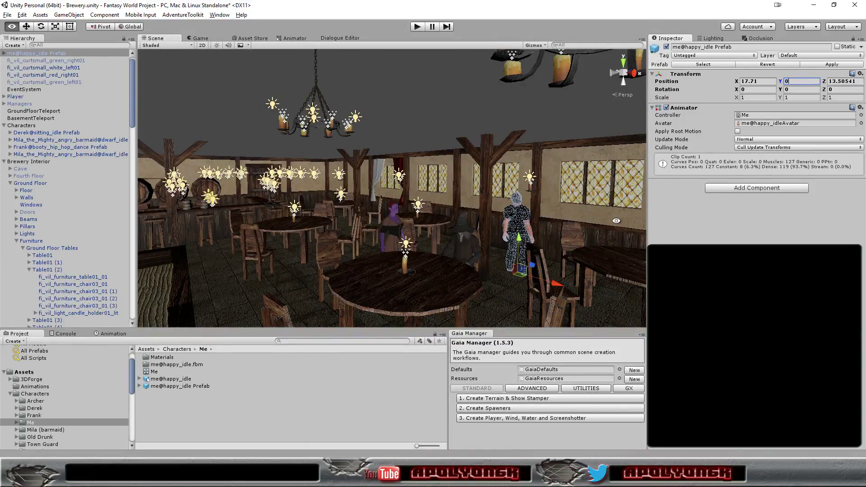
Move and turn the Me character to face the central table at X 16.932, Z 11.63
right_click_drag(532, 242, 532, 242)
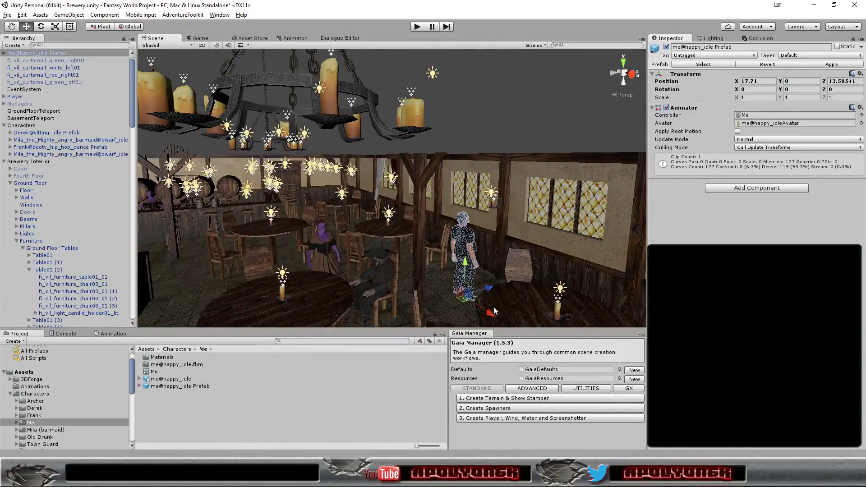
mouse_move(493, 306)
left_mouse_down()
mouse_move(513, 336)
mouse_move(397, 352)
left_mouse_up()
scroll(395, 306, "down", 5)
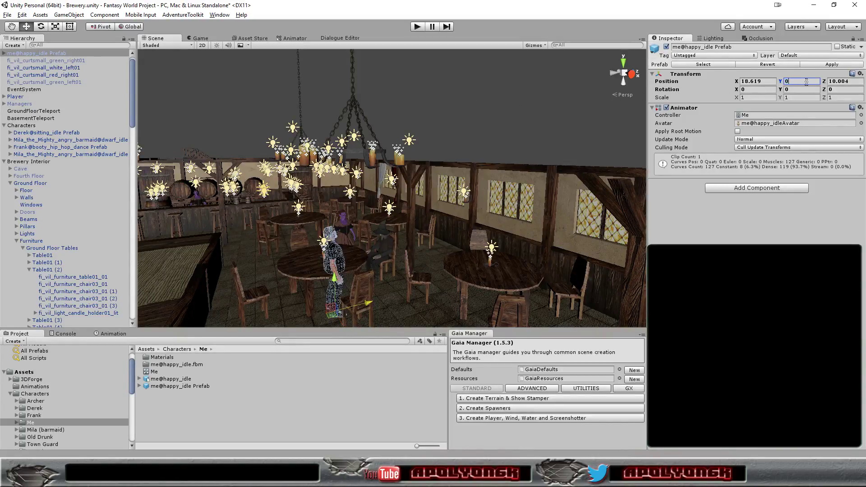
left_click_drag(779, 89, 719, 93)
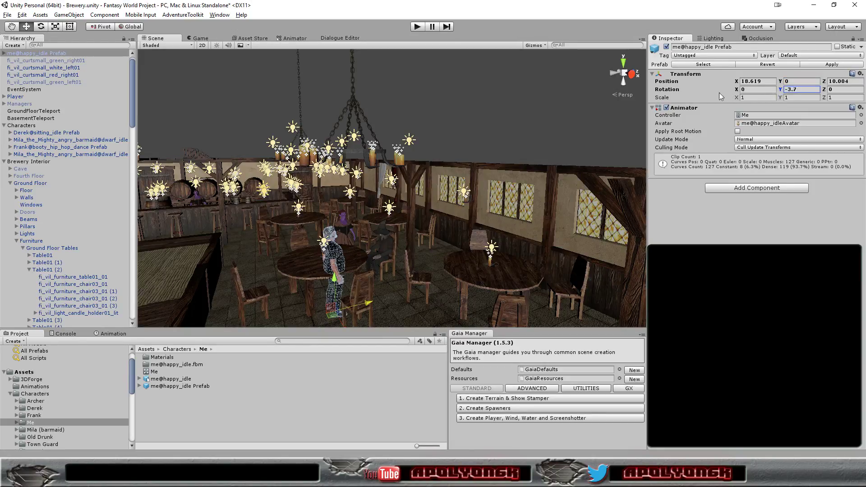
left_click_drag(161, 138, 347, 131)
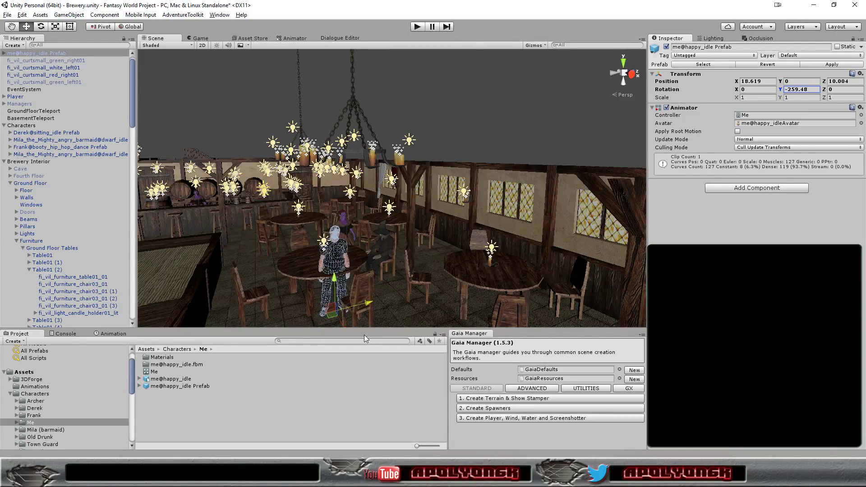
left_click_drag(332, 317, 370, 283)
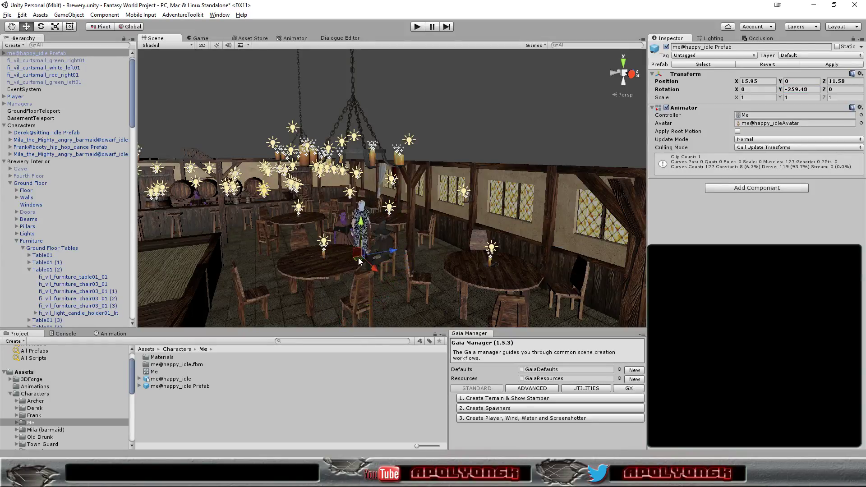
scroll(381, 274, "up", 2)
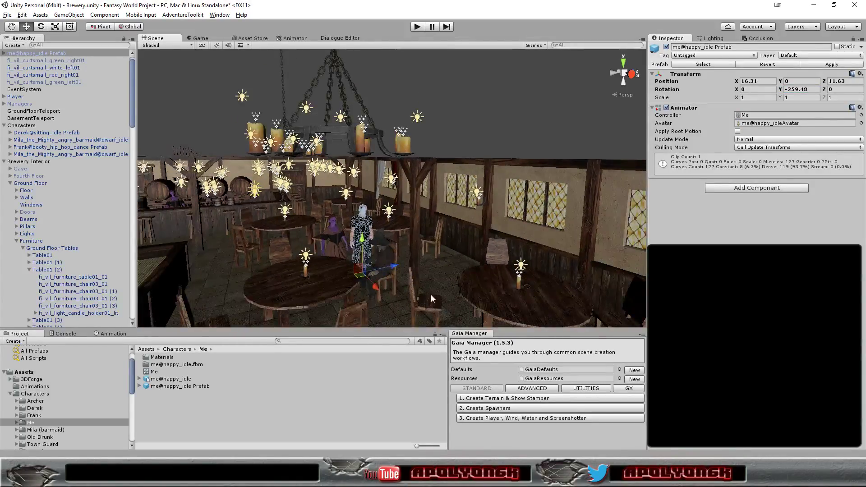
right_click_drag(431, 294, 368, 259)
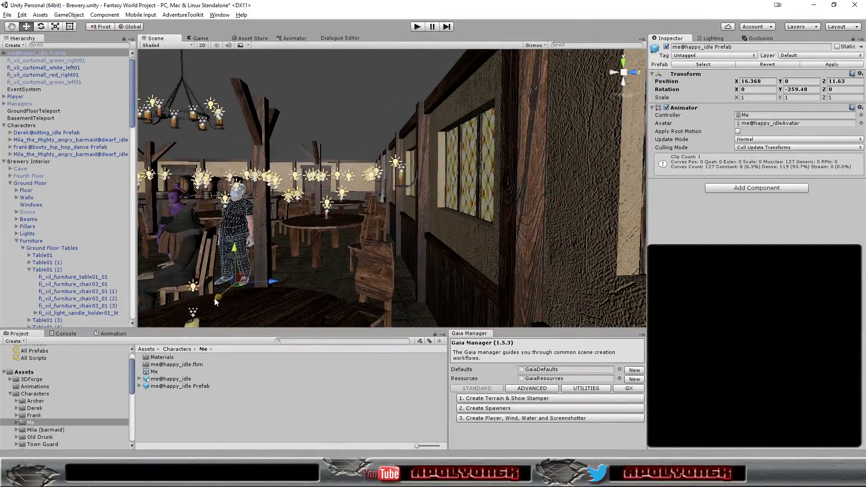
left_click_drag(214, 299, 205, 309)
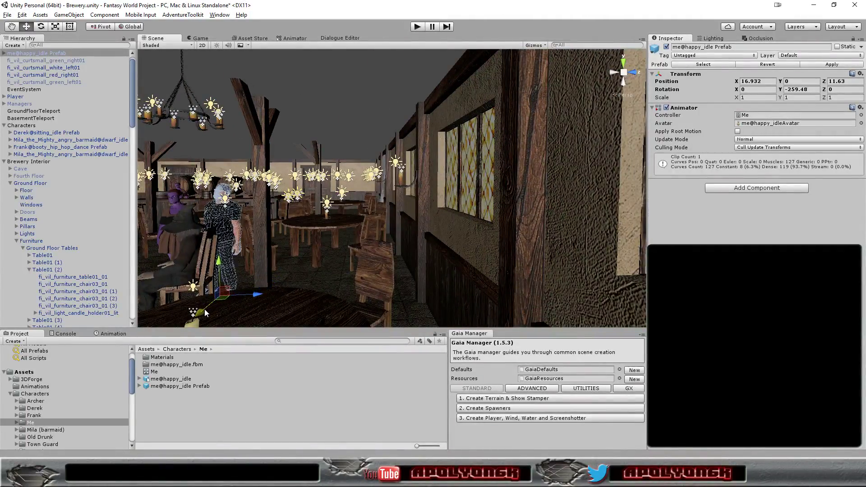
mouse_move(275, 279)
right_mouse_down()
mouse_move(400, 276)
mouse_move(384, 284)
mouse_move(361, 263)
mouse_move(339, 274)
right_mouse_up()
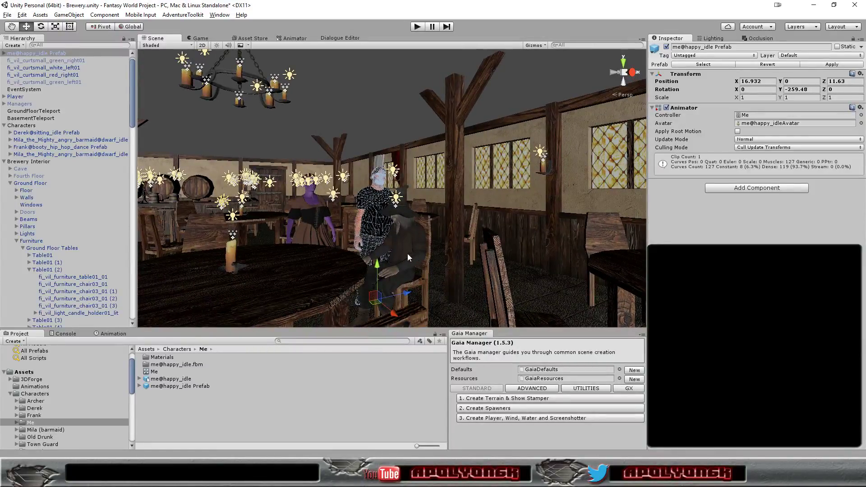
left_click(414, 26)
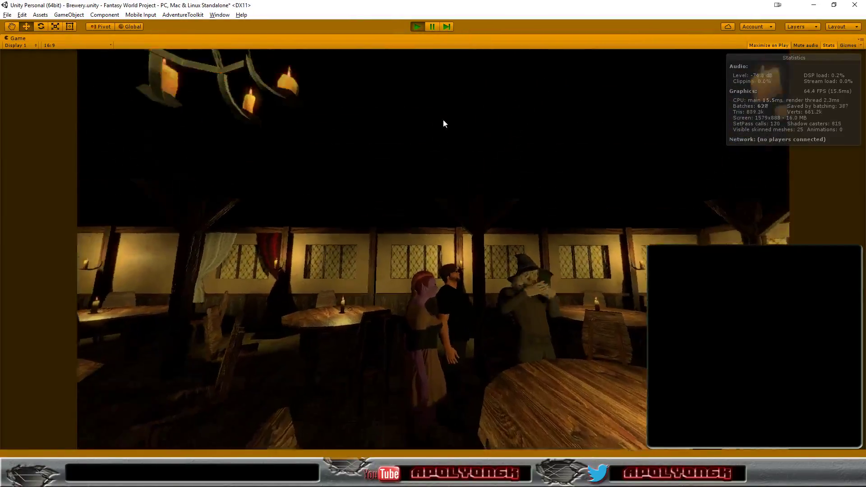
left_click(416, 26)
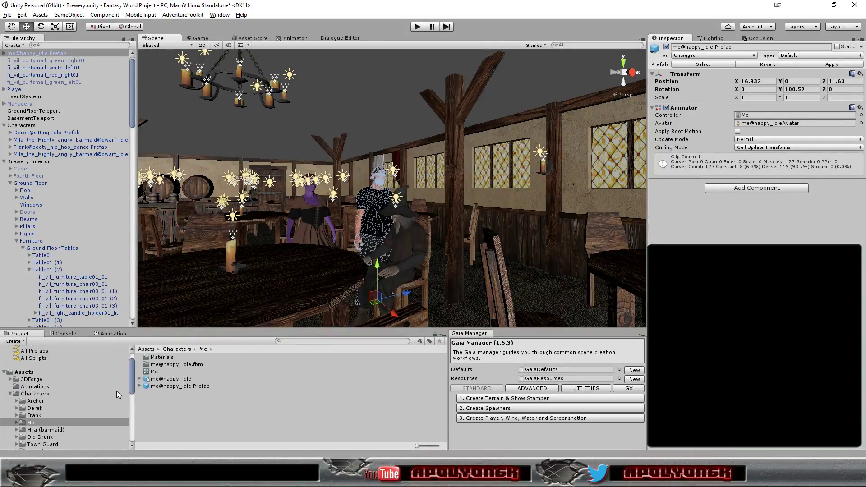
Open Mila (barmaid)'s Materials folder and select her Hair_Diffuse material
left_click(65, 430)
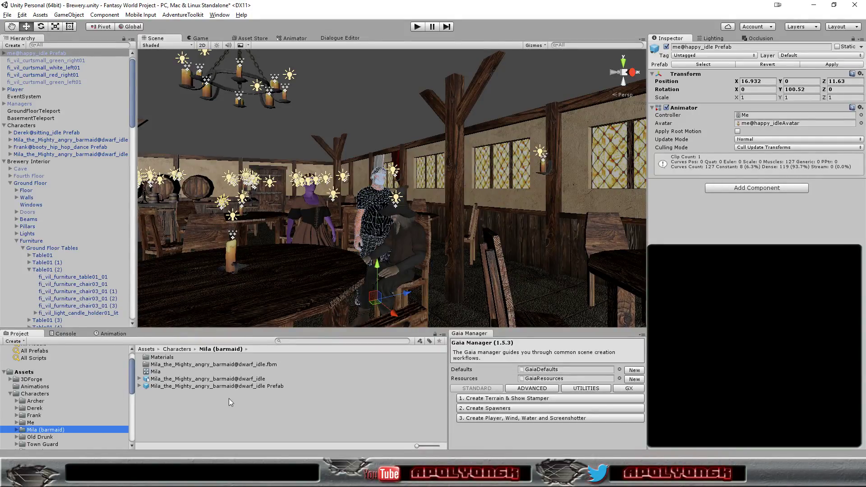
double_click(163, 358)
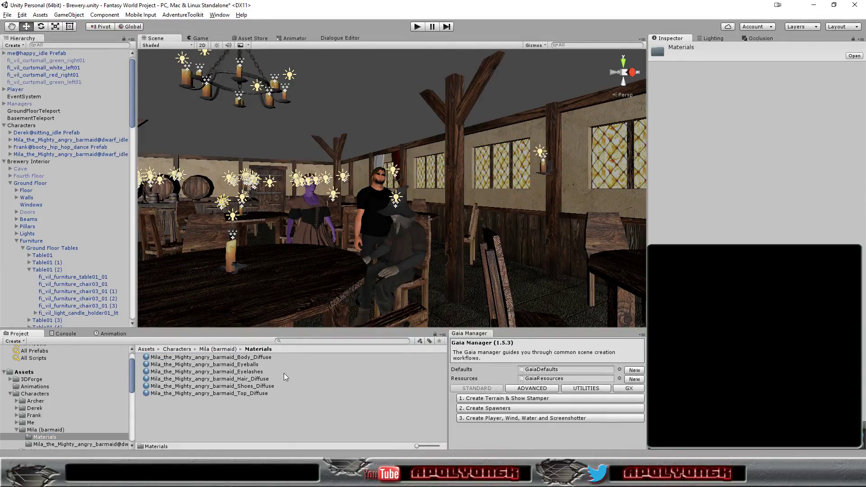
left_click(257, 379)
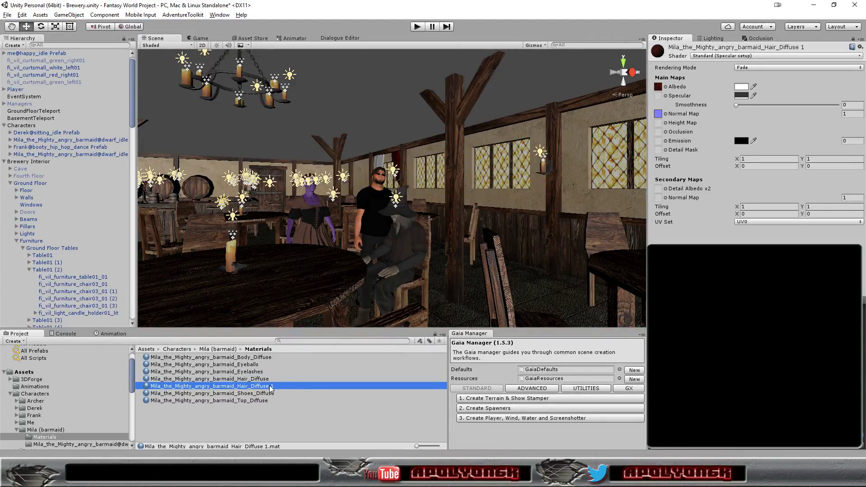
Try out several Albedo colours for the Hair_Diffuse 1 material in the Color picker
left_click(742, 87)
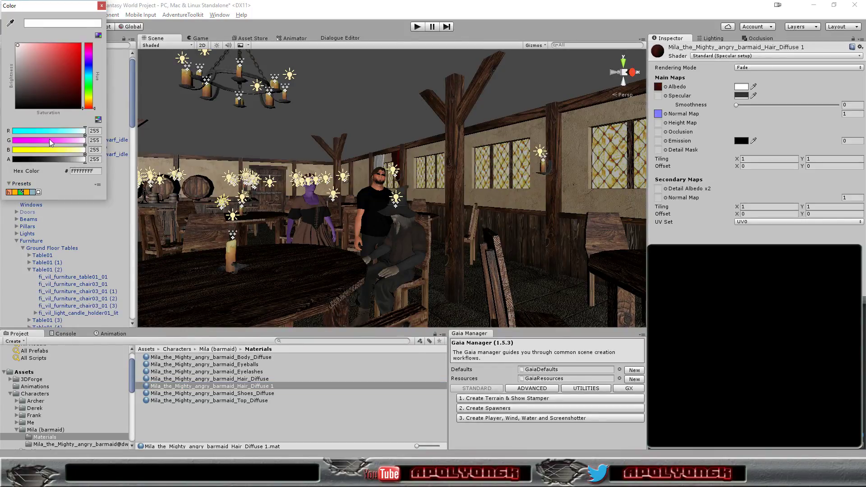
left_click_drag(49, 139, 10, 150)
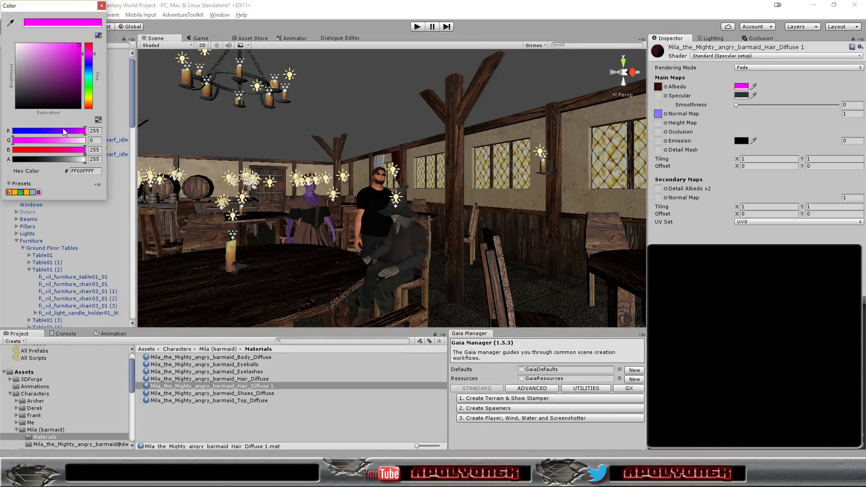
mouse_move(64, 132)
left_mouse_down()
mouse_move(9, 132)
mouse_move(85, 131)
mouse_move(76, 152)
mouse_move(12, 151)
mouse_move(84, 150)
left_mouse_up()
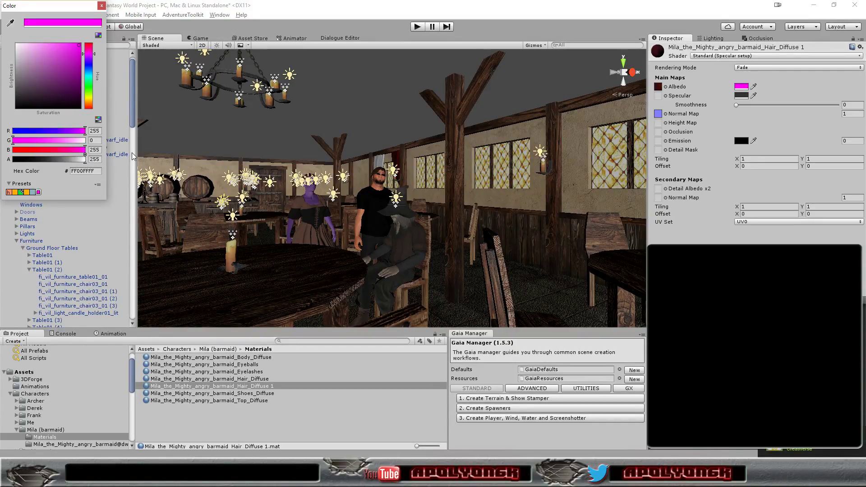
left_click(18, 142)
mouse_move(18, 143)
left_mouse_down()
mouse_move(85, 141)
mouse_move(13, 151)
left_mouse_up()
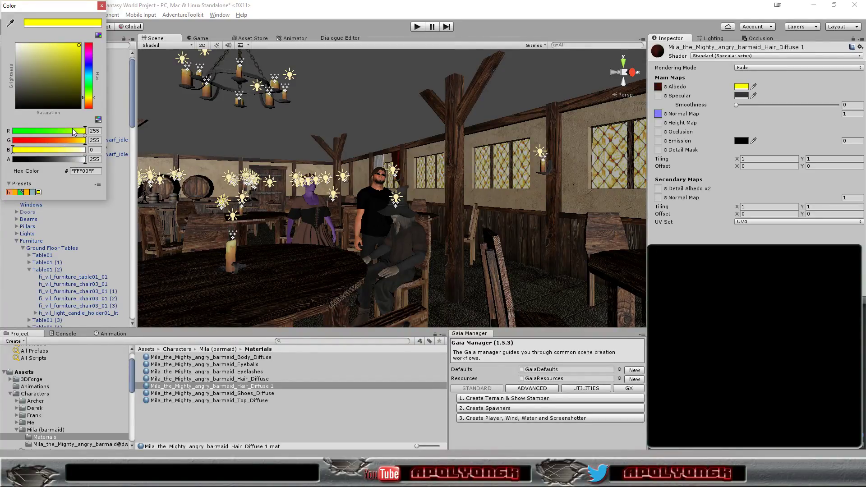
left_click_drag(84, 131, 6, 134)
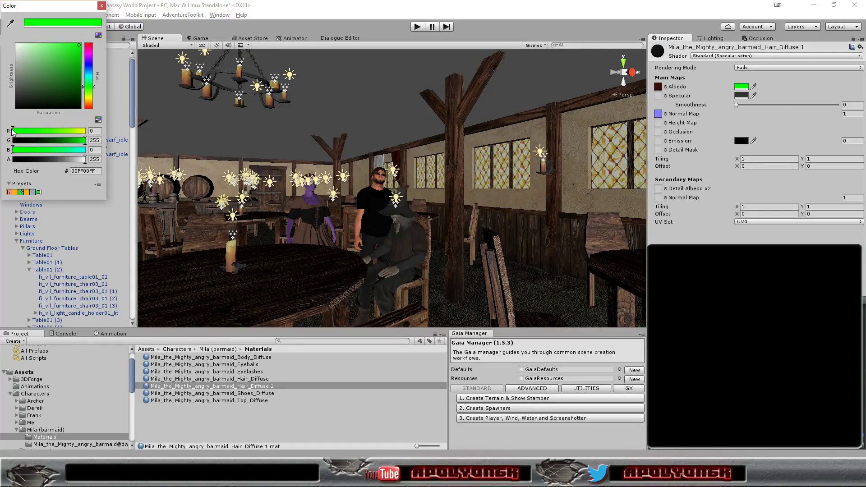
left_click_drag(12, 152, 124, 156)
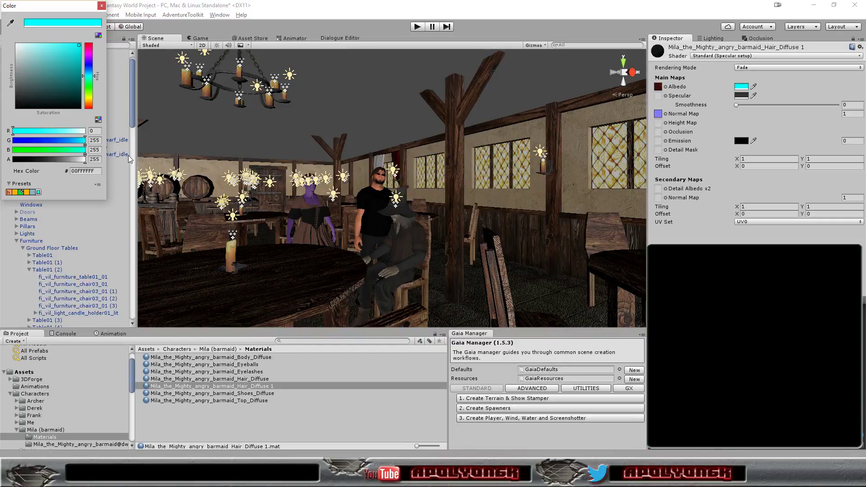
left_click(753, 86)
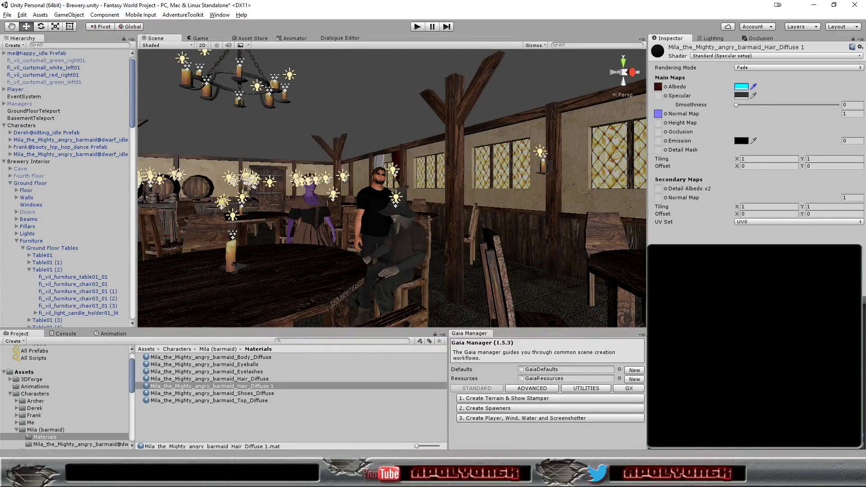
mouse_move(306, 270)
right_mouse_down()
mouse_move(283, 272)
mouse_move(324, 276)
right_mouse_up()
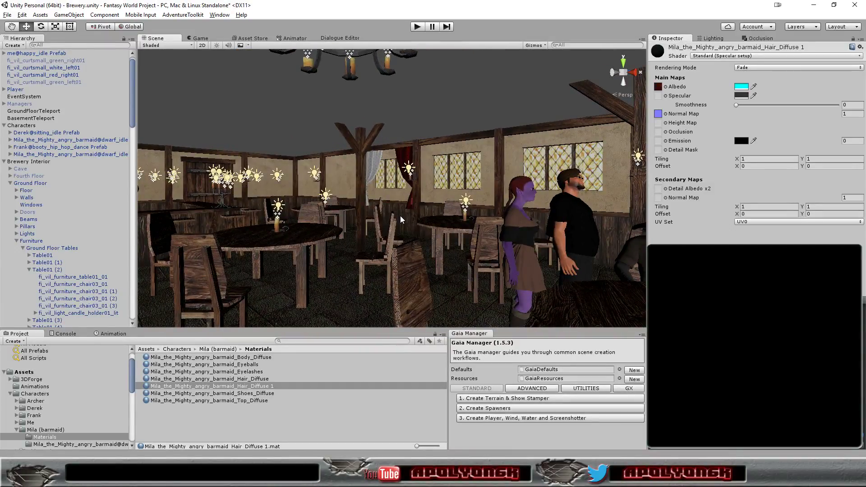
Set the Hair_Diffuse 1 Albedo to pure blue 0000FF and accept it
left_click(739, 86)
mouse_move(27, 131)
left_mouse_down()
mouse_move(102, 131)
mouse_move(4, 145)
left_mouse_up()
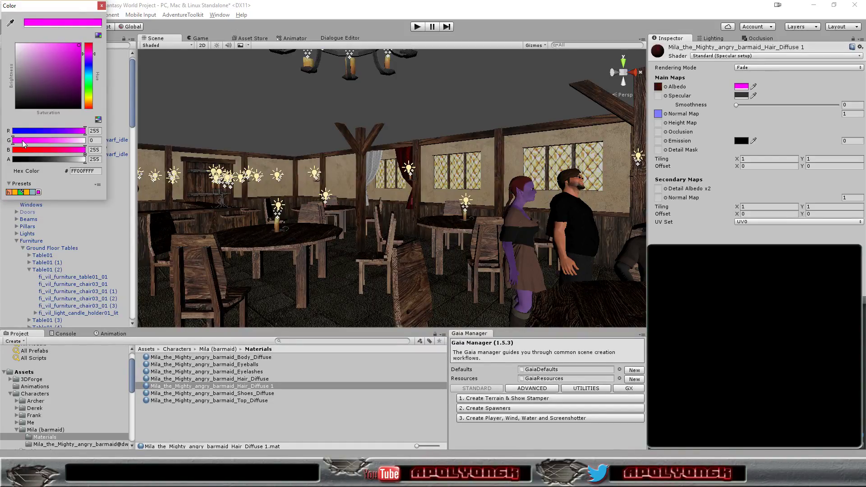
mouse_move(24, 144)
left_mouse_down()
mouse_move(103, 141)
mouse_move(9, 131)
mouse_move(7, 150)
left_mouse_up()
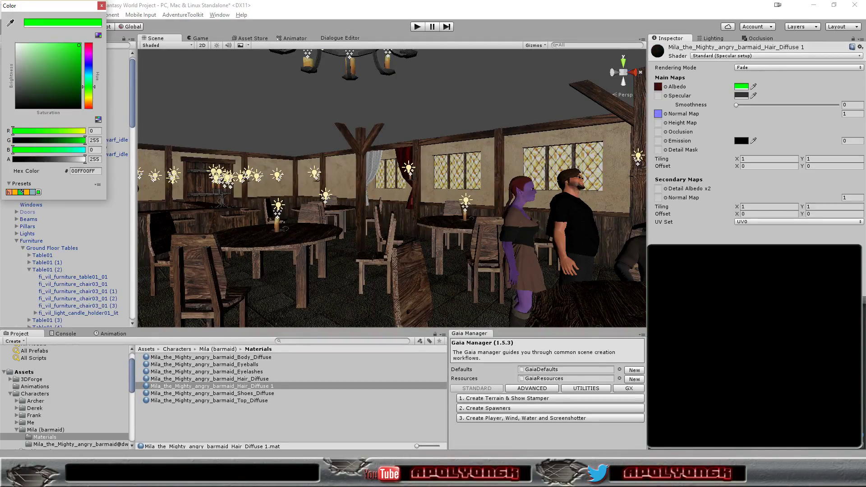
left_click_drag(85, 140, 5, 144)
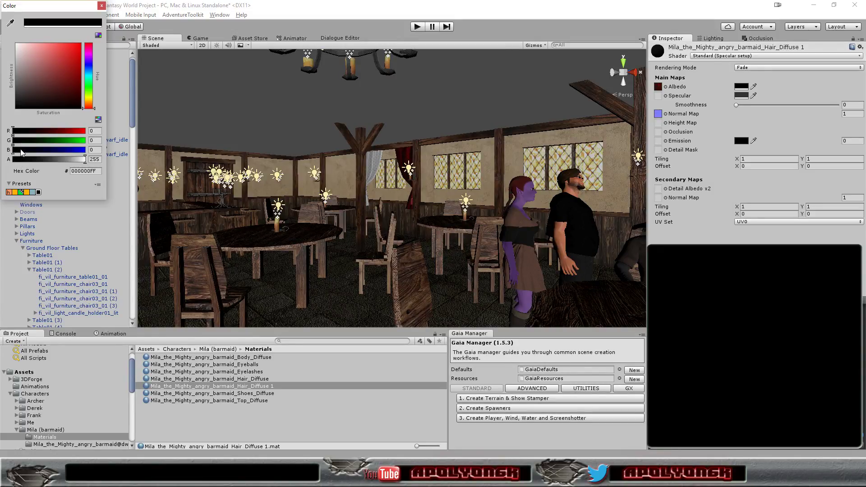
left_click_drag(23, 150, 97, 151)
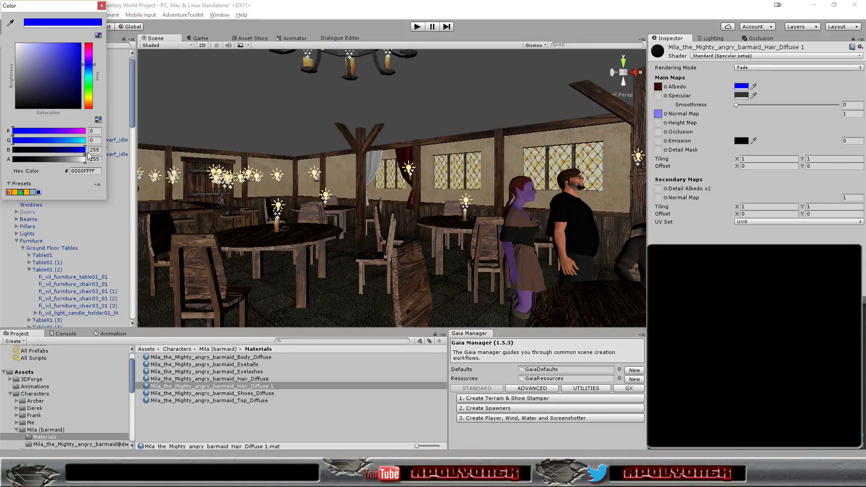
key("Return")
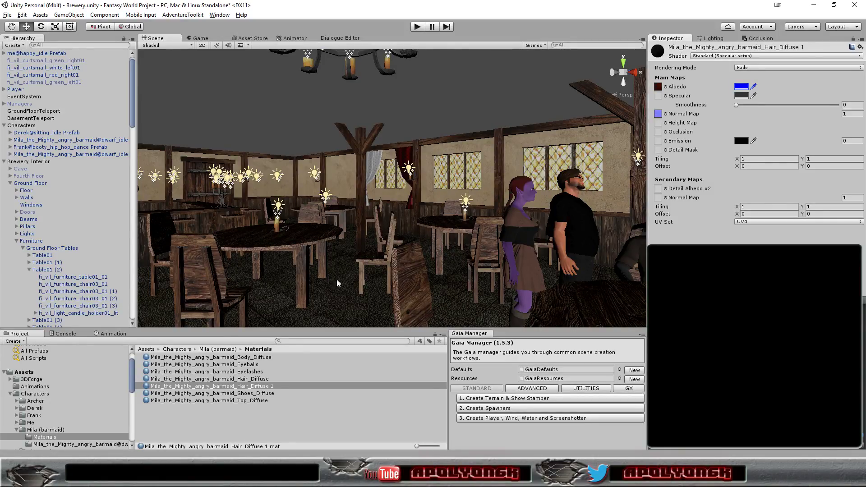
Duplicate Body_Diffuse and tint the copy's Albedo golden yellow FFC63B
left_click(259, 359)
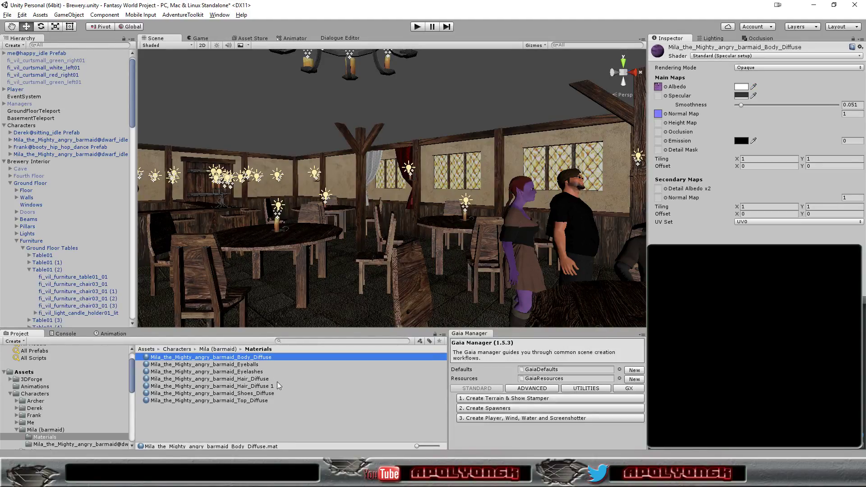
key("ctrl+d")
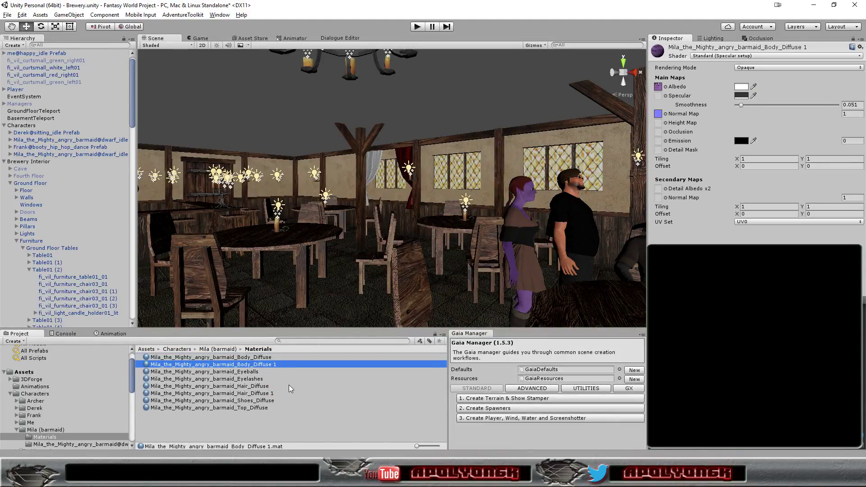
left_click(741, 87)
mouse_move(66, 140)
left_mouse_down()
mouse_move(12, 141)
mouse_move(85, 140)
mouse_move(12, 131)
left_mouse_up()
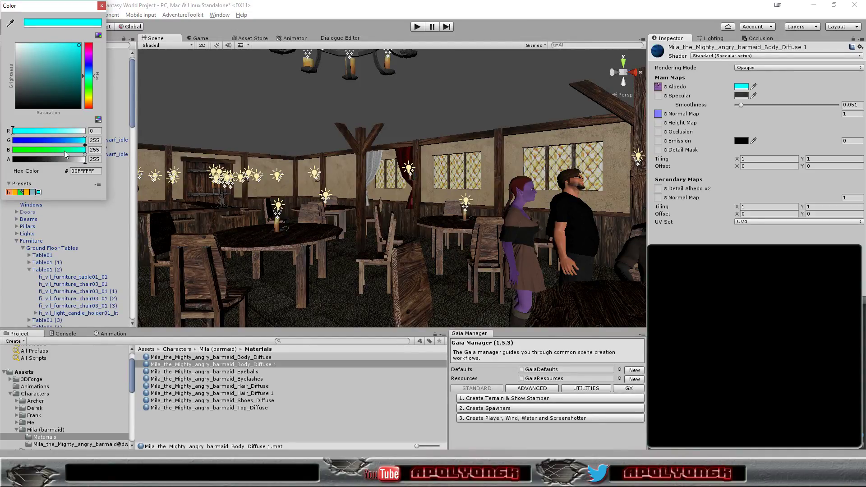
mouse_move(64, 150)
left_mouse_down()
mouse_move(7, 154)
mouse_move(12, 143)
mouse_move(23, 154)
mouse_move(85, 152)
mouse_move(12, 152)
mouse_move(89, 130)
mouse_move(71, 144)
left_mouse_up()
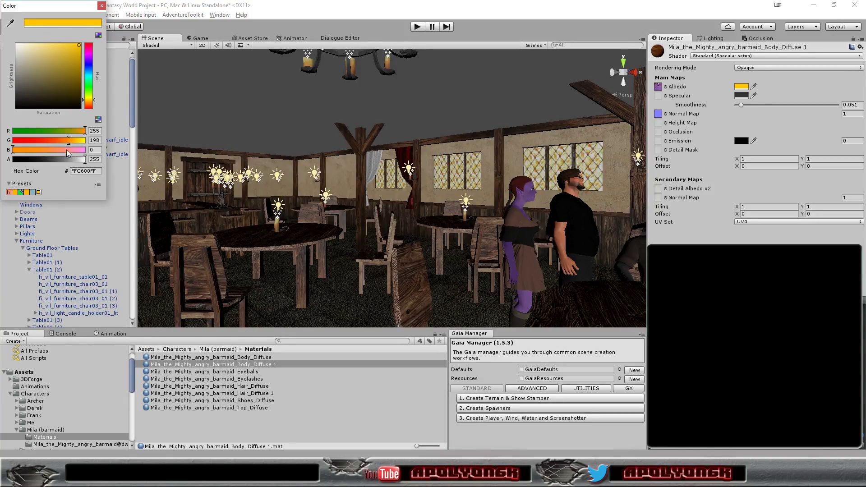
left_click_drag(27, 149, 33, 157)
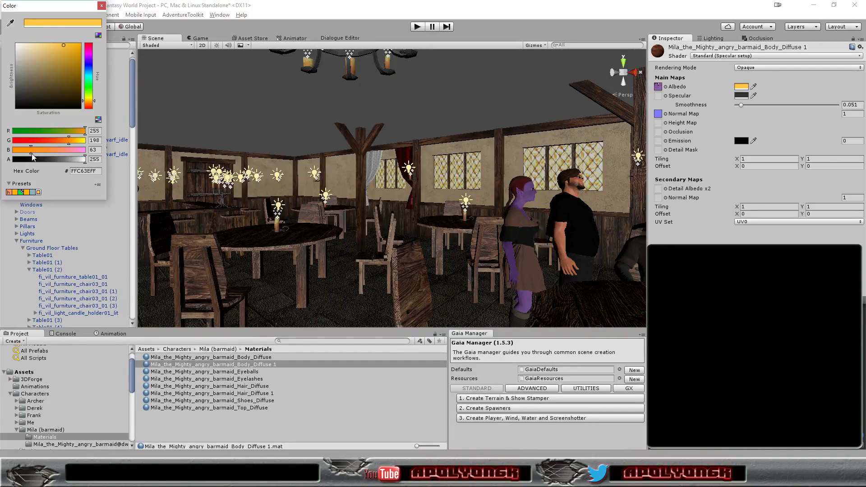
left_click(102, 7)
scroll(511, 245, "down", 3)
scroll(511, 246, "up", 3)
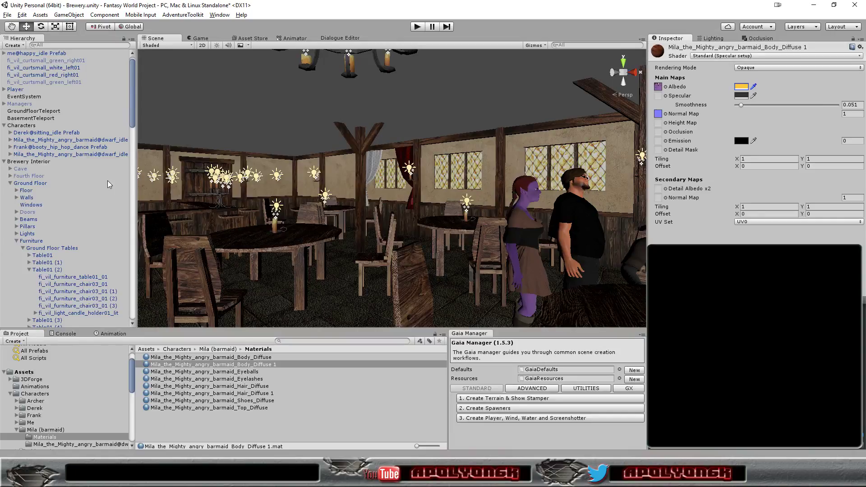
Assign Body_Diffuse 1 to the barmaid's Body mesh
left_click(85, 155)
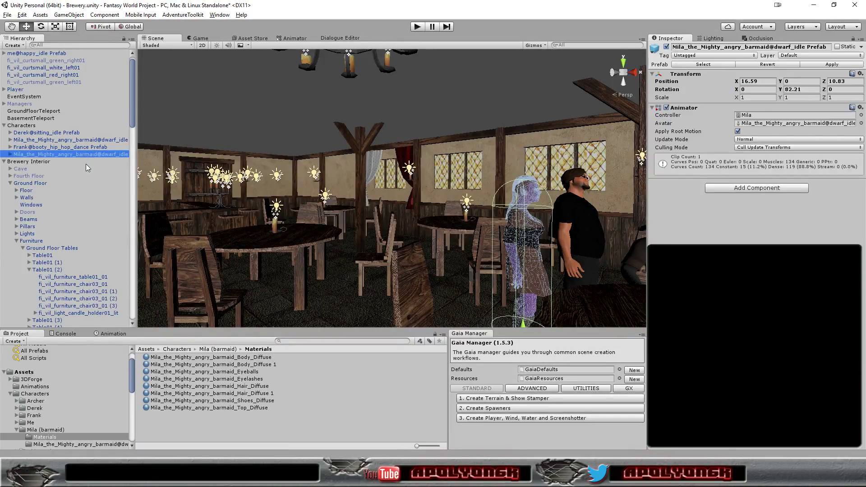
left_click(10, 155)
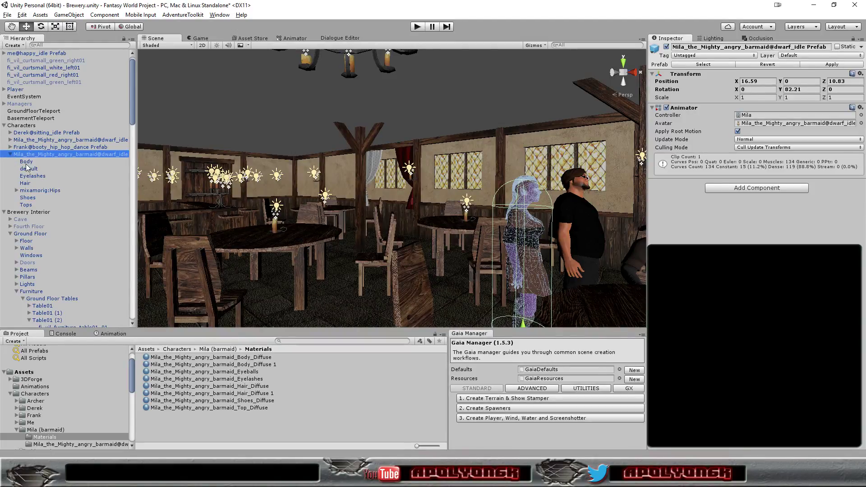
left_click(28, 163)
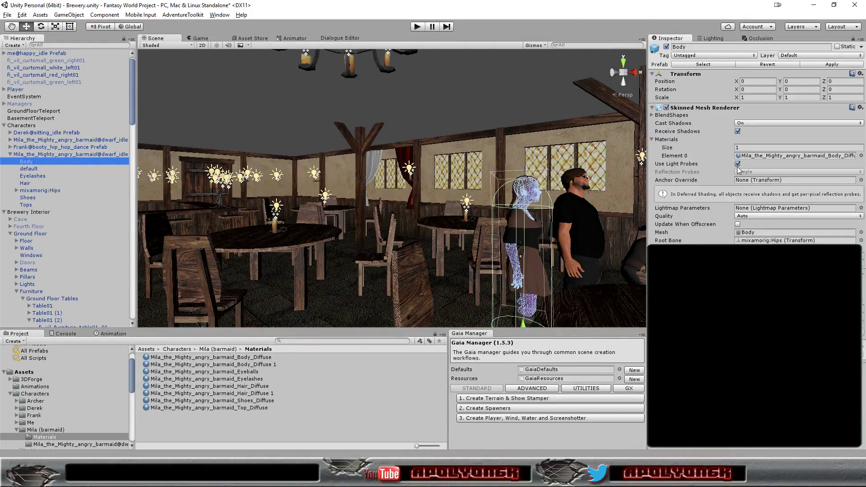
left_click(779, 157)
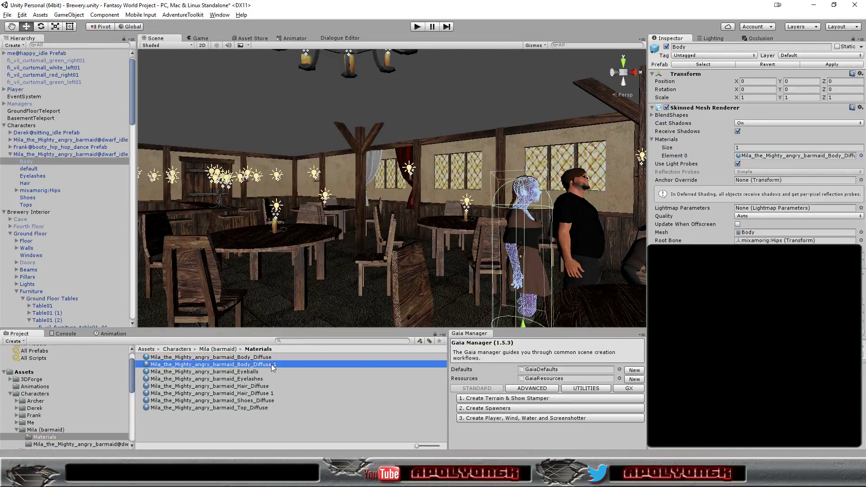
left_click_drag(783, 160, 782, 157)
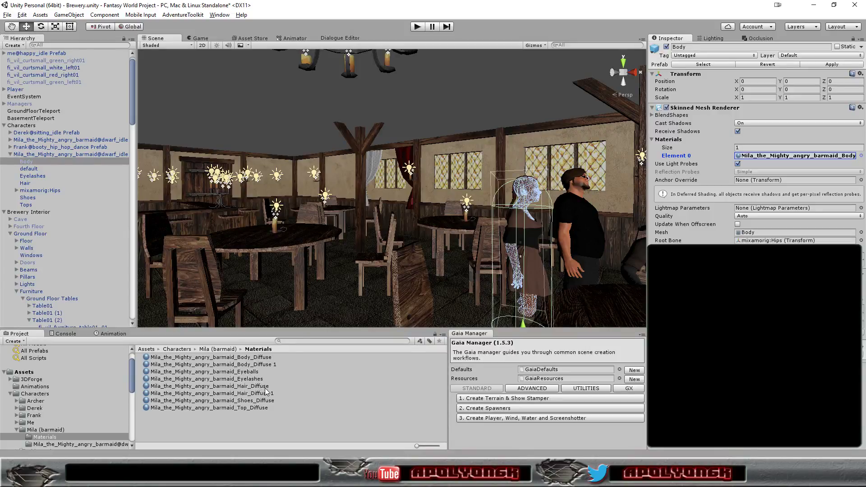
Assign Hair_Diffuse 1 to the barmaid's Hair mesh
left_click(25, 183)
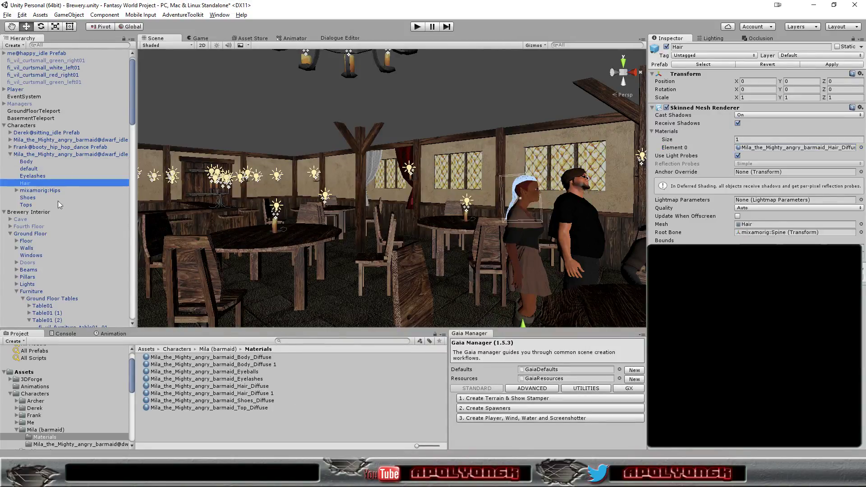
left_click_drag(270, 394, 795, 154)
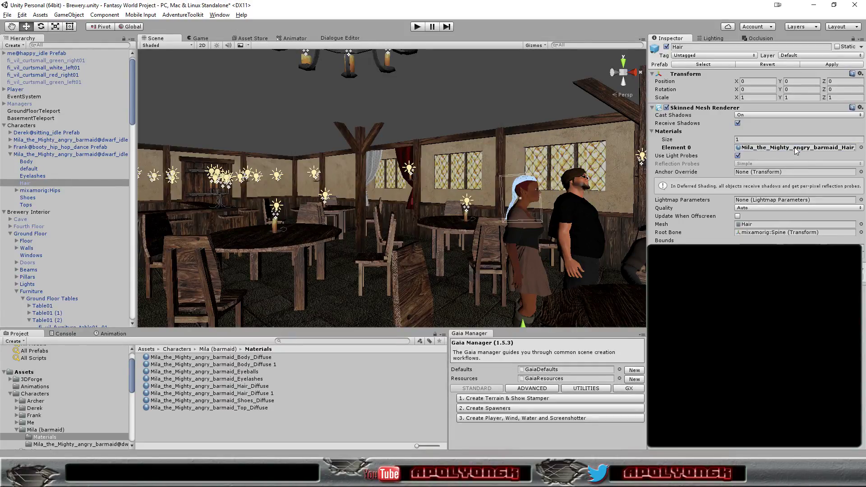
left_click(446, 296)
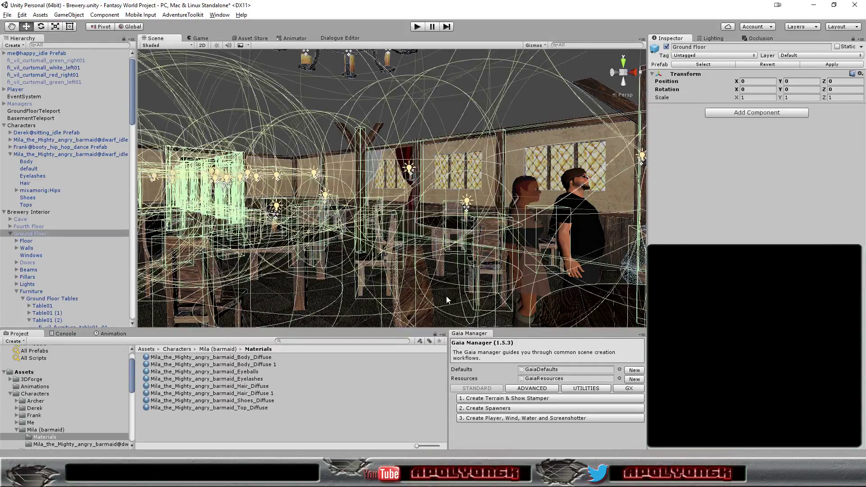
left_click(543, 102)
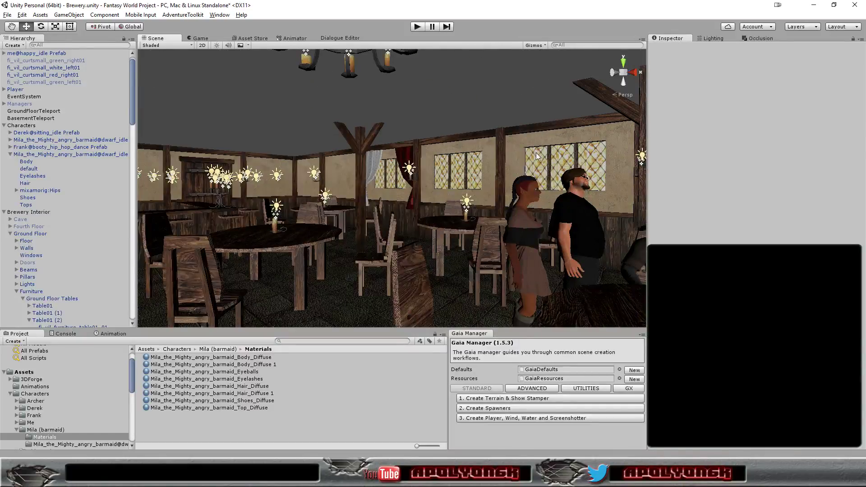
mouse_move(480, 193)
right_mouse_down()
mouse_move(440, 191)
mouse_move(669, 192)
mouse_move(393, 189)
mouse_move(440, 186)
mouse_move(453, 193)
mouse_move(450, 214)
right_mouse_up()
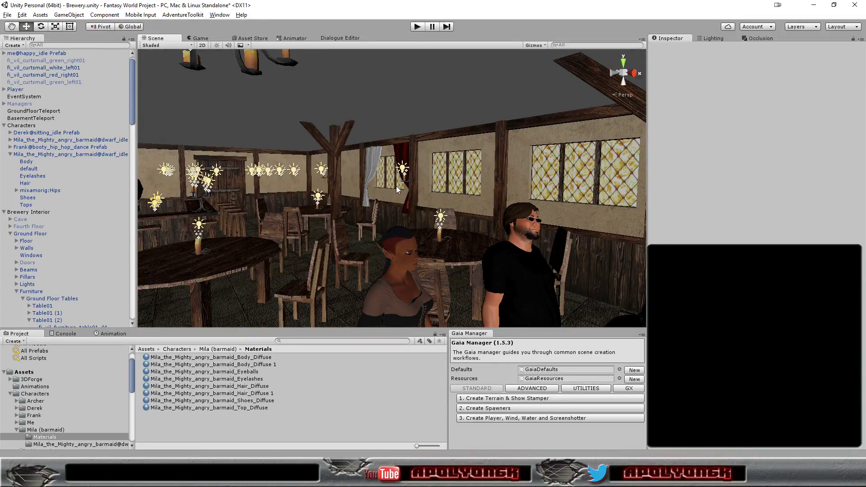
Zoom around the recoloured barmaid, then select her Eyeballs material
scroll(397, 185, "down", 3)
scroll(398, 184, "down", 2)
scroll(398, 185, "down", 2)
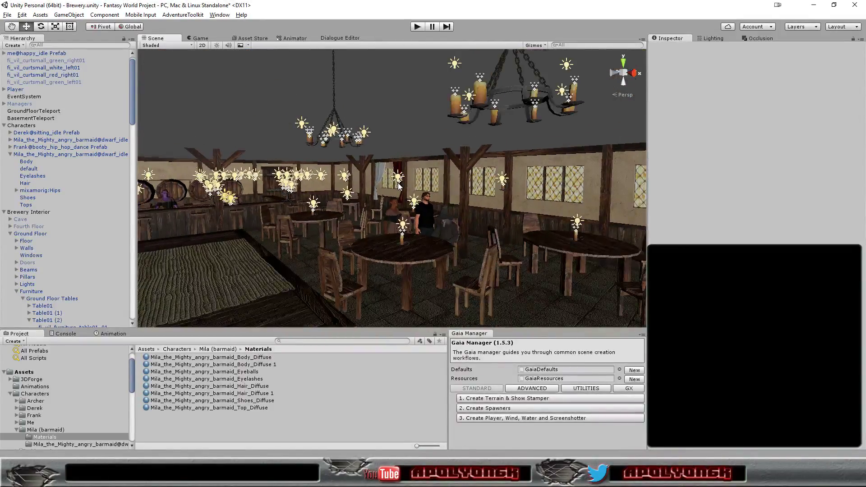
scroll(399, 185, "up", 1)
scroll(399, 186, "up", 2)
scroll(400, 185, "up", 2)
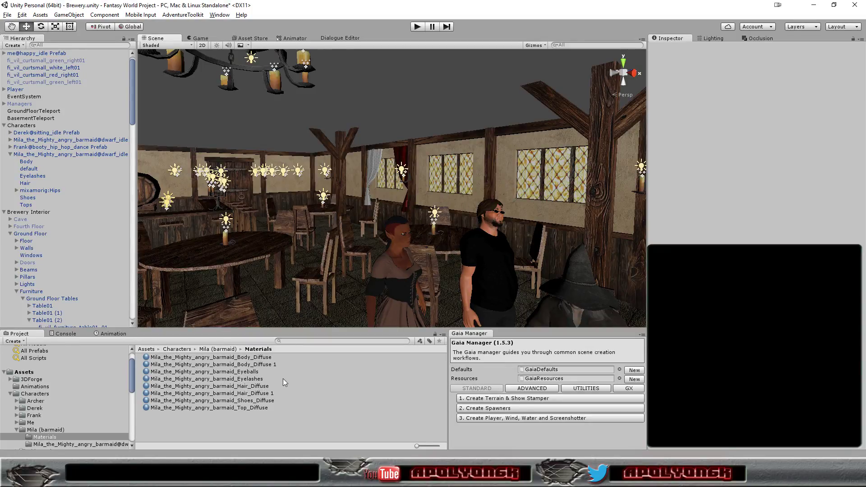
left_click(250, 372)
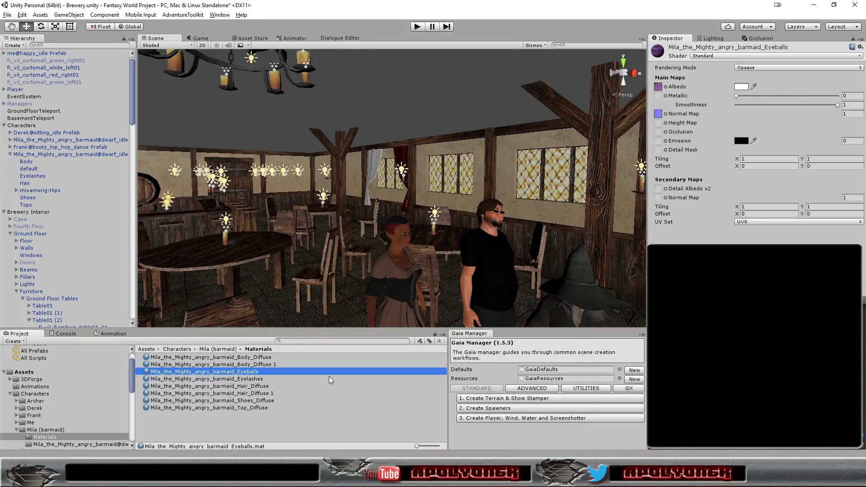
Duplicate the Eyeballs material and set the copy's Albedo to pure green 00FF00
key("ctrl+d")
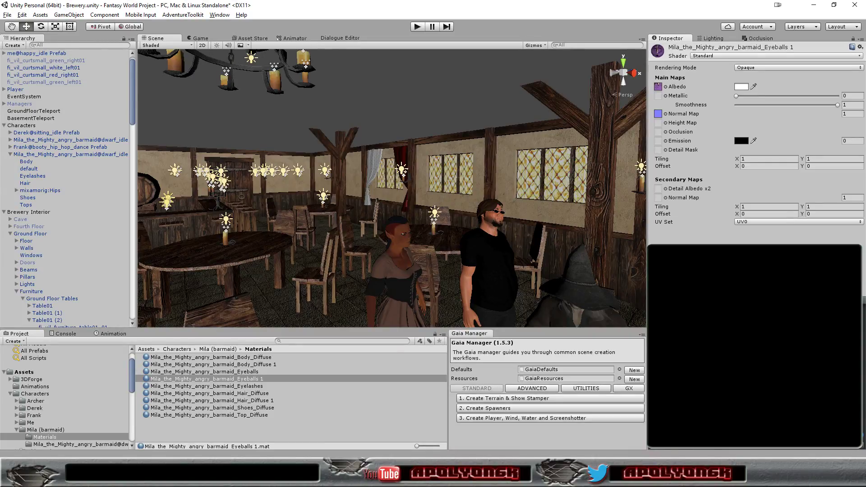
left_click(743, 87)
left_click_drag(58, 143, 111, 143)
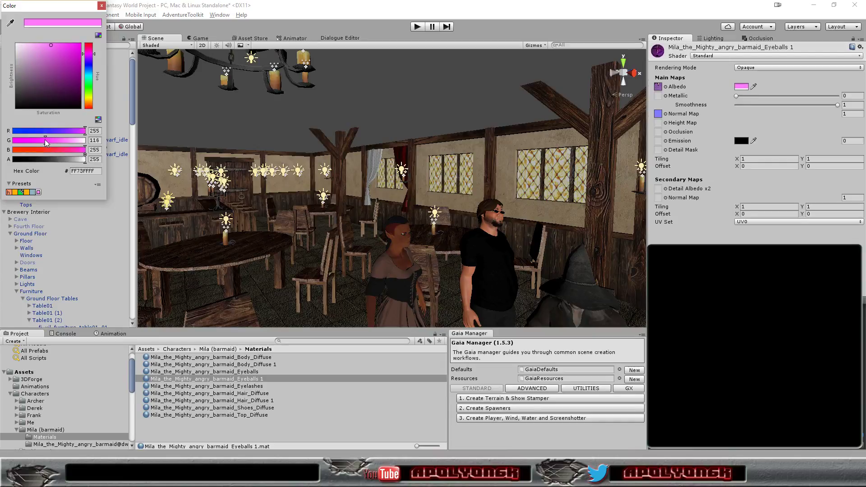
left_click_drag(52, 133, 175, 138)
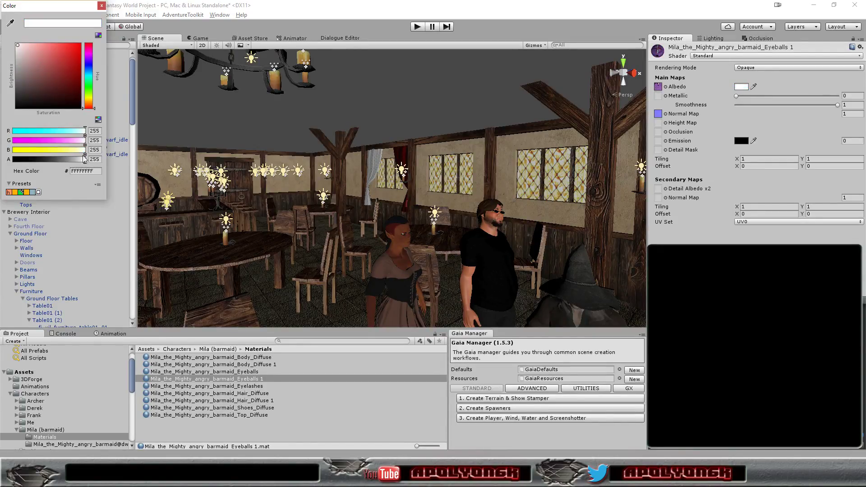
left_click_drag(69, 152, 13, 156)
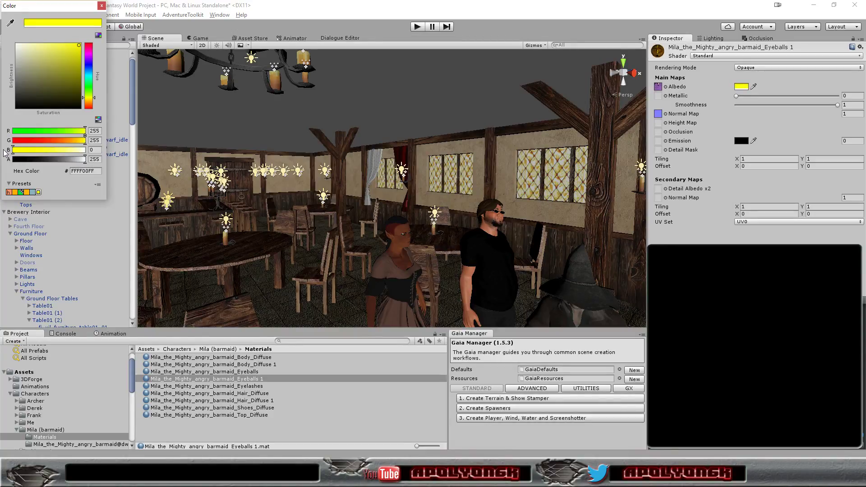
left_click_drag(79, 134, 10, 134)
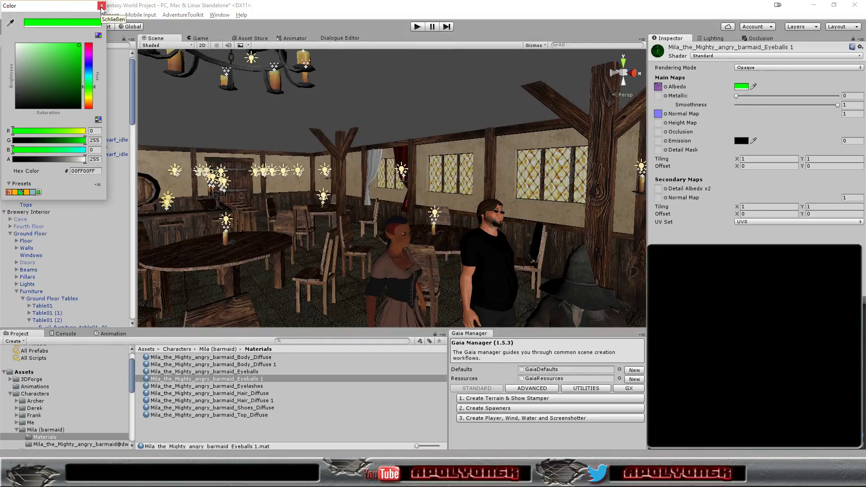
left_click(102, 6)
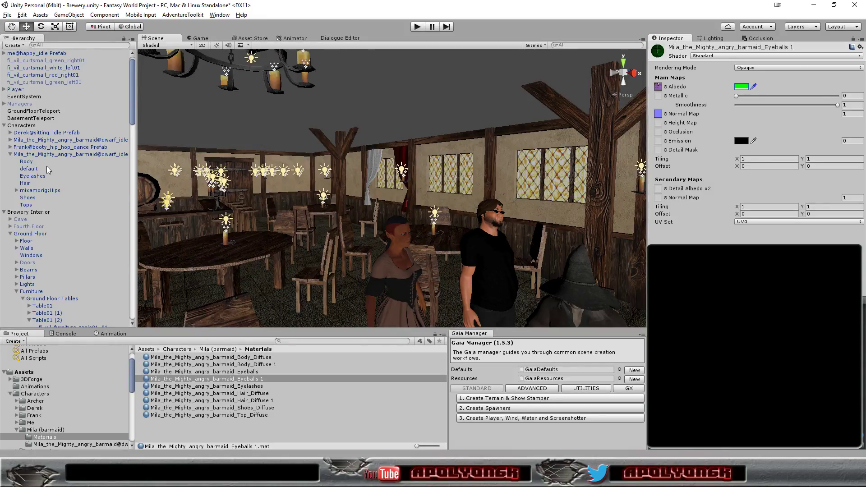
Assign Eyeballs 1 to the barmaid's default eye mesh
left_click(38, 169)
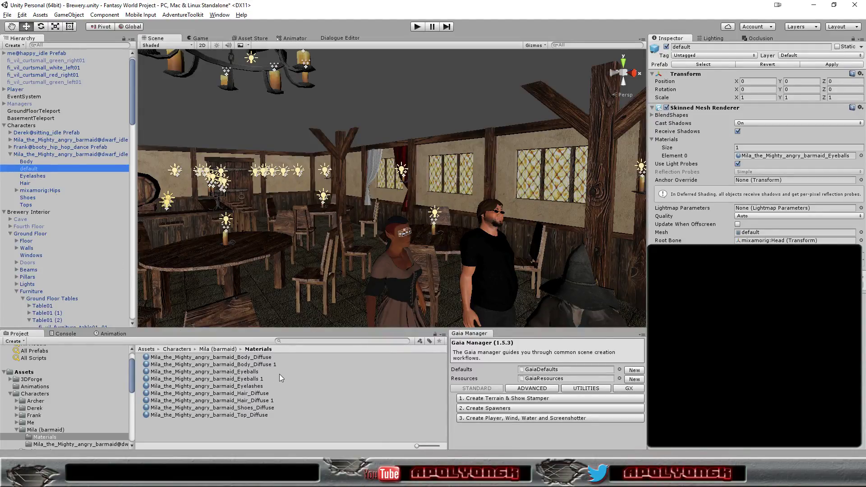
mouse_move(259, 380)
left_mouse_down()
mouse_move(772, 184)
mouse_move(812, 158)
left_mouse_up()
left_click(451, 107)
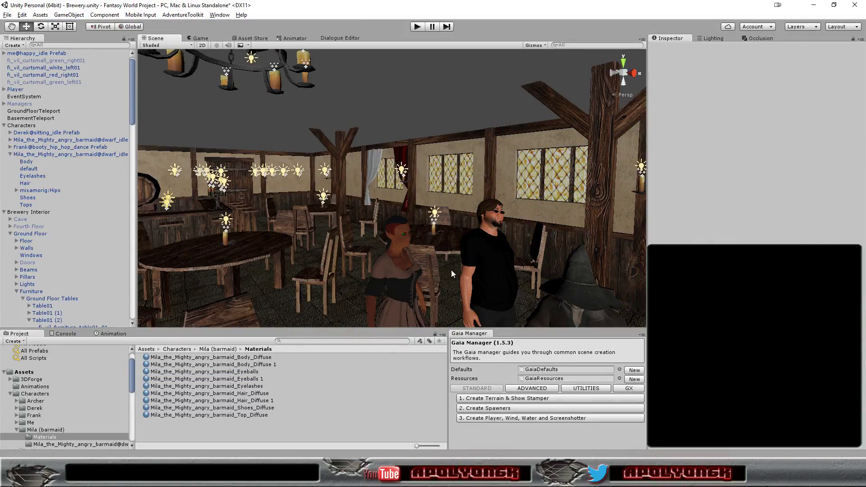
Frame the barmaid group in the view and run the scene in Play mode
scroll(447, 277, "up", 5)
scroll(444, 283, "down", 3)
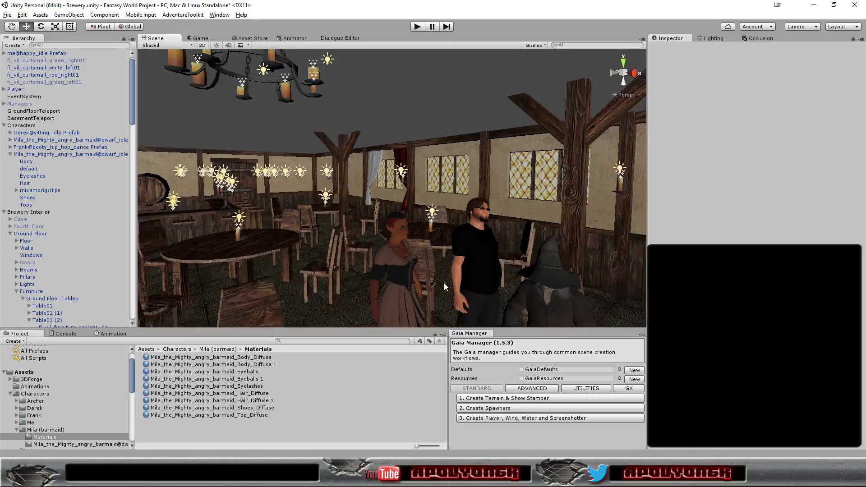
mouse_move(444, 283)
left_mouse_down("alt")
mouse_move(421, 262)
mouse_move(448, 256)
left_mouse_up("alt")
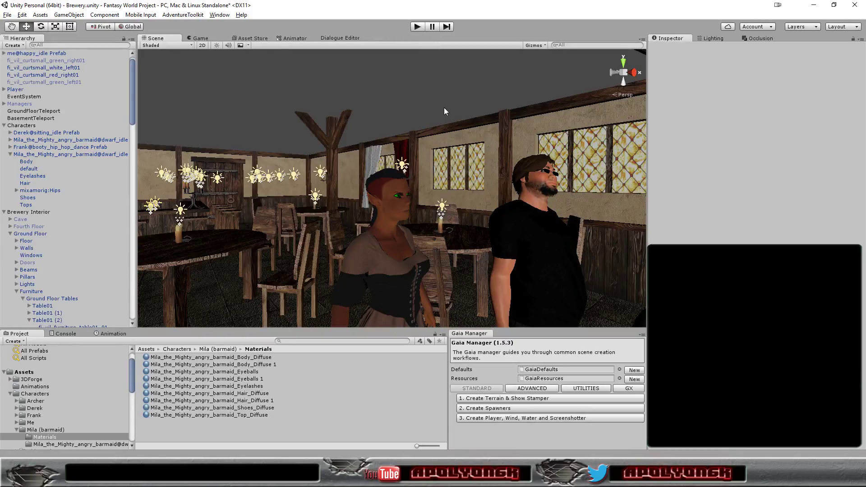
left_click(417, 27)
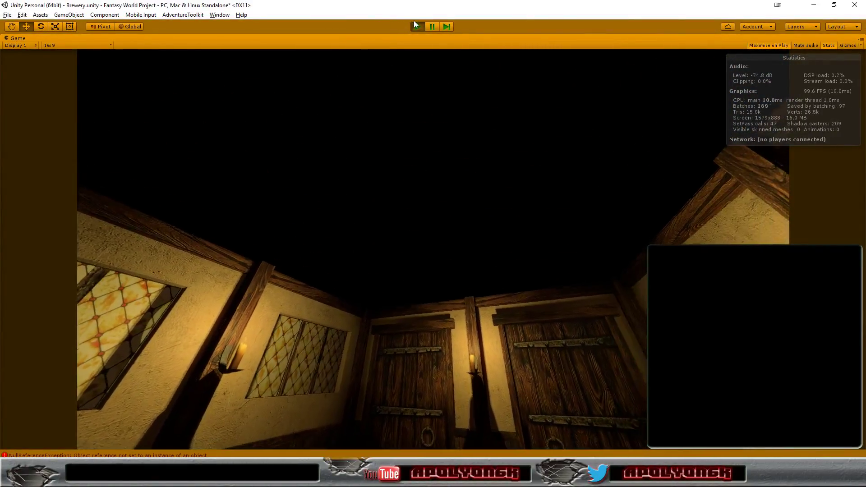
Exit Play mode and fly the Scene view over the tavern's ground floor and bar
left_click(415, 26)
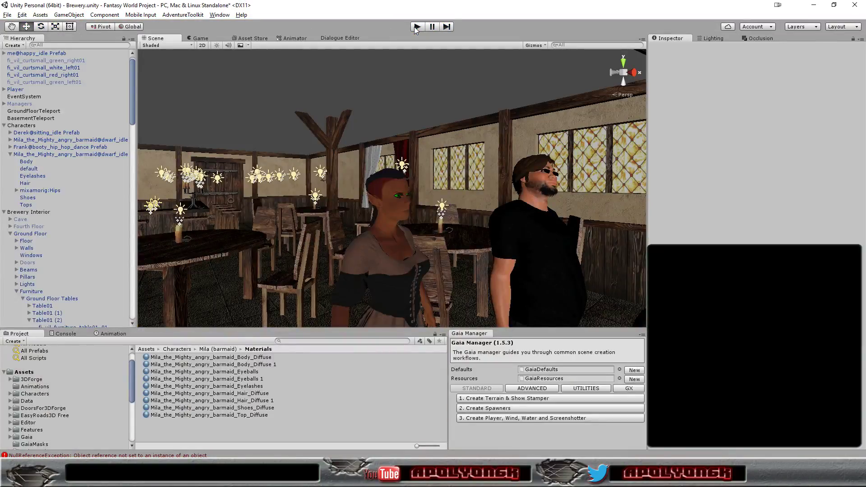
right_click_drag(340, 117, 312, 127)
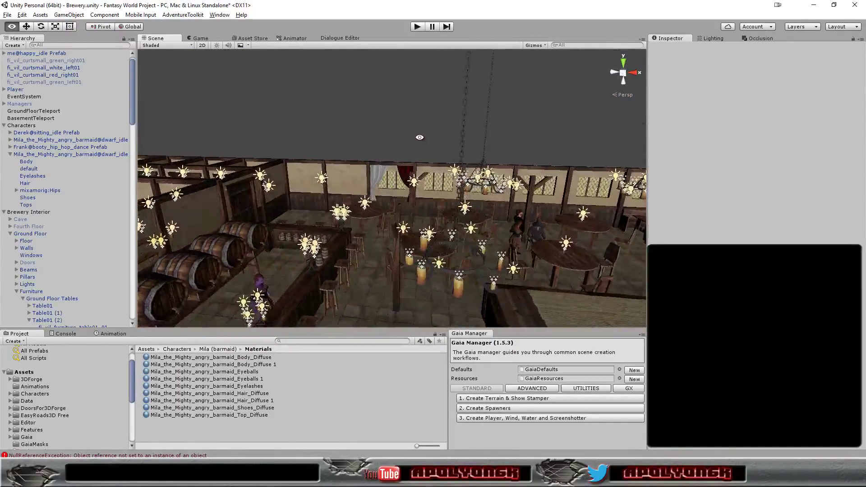
Move ale mug (42) from the bar onto the table with the barmaid, bearded man and wizard
right_click_drag(312, 128, 328, 263)
left_click(320, 260)
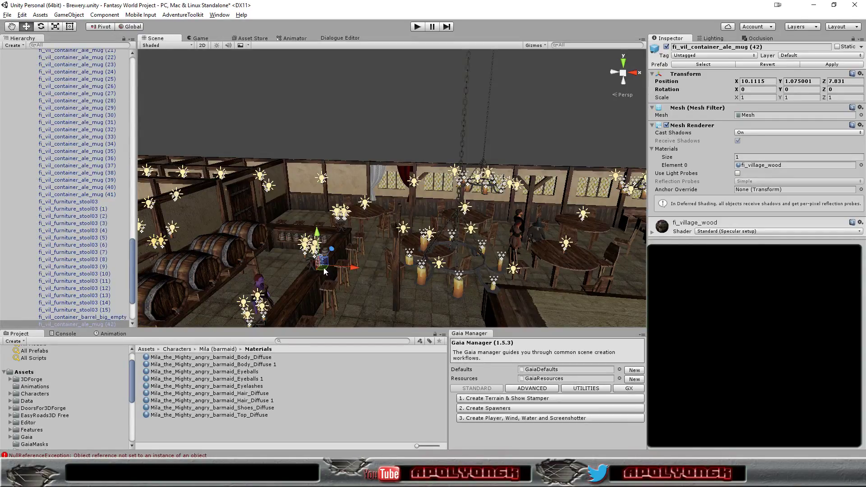
left_click_drag(325, 269, 554, 250)
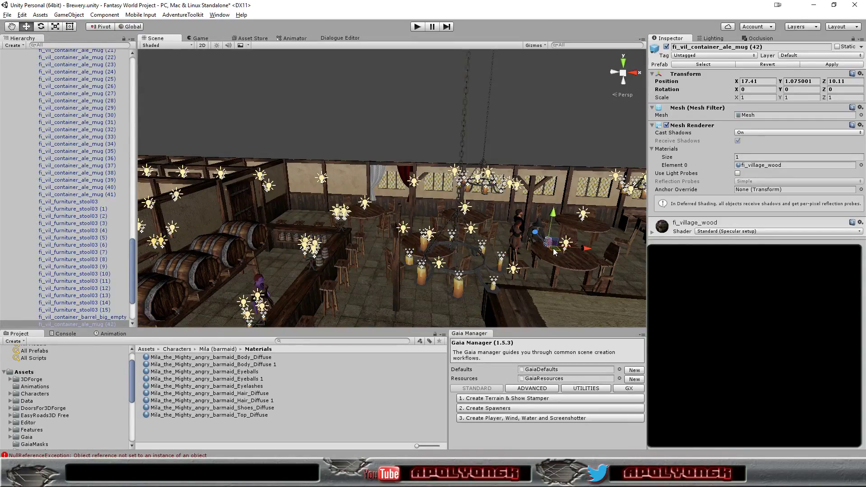
scroll(576, 268, "up", 3)
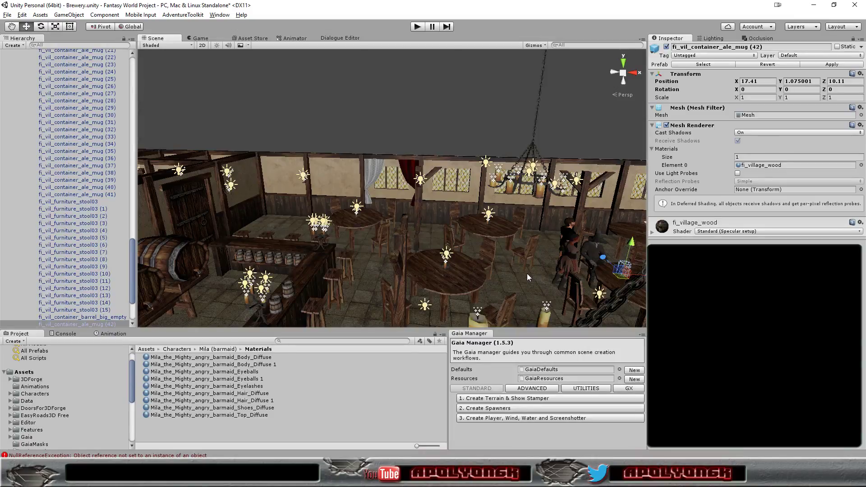
mouse_move(527, 274)
left_mouse_down("alt")
mouse_move(378, 225)
mouse_move(378, 235)
left_mouse_up("alt")
scroll(378, 234, "up", 5)
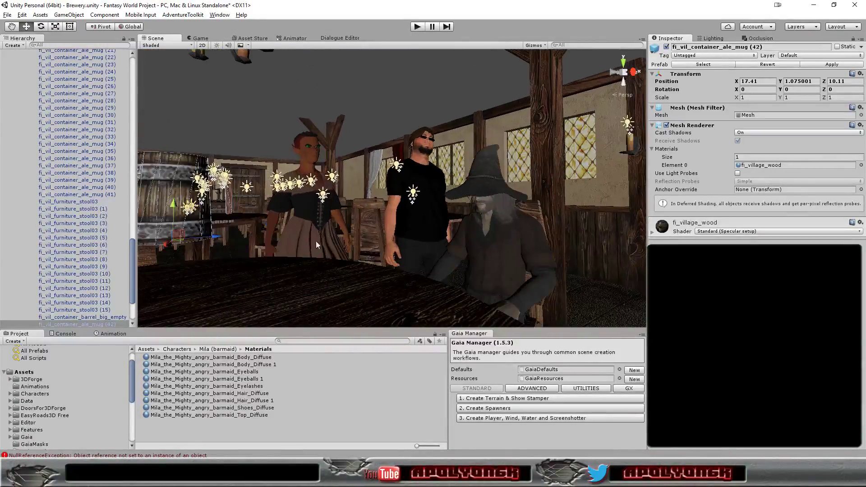
mouse_move(174, 204)
left_mouse_down()
mouse_move(169, 258)
mouse_move(173, 252)
left_mouse_up()
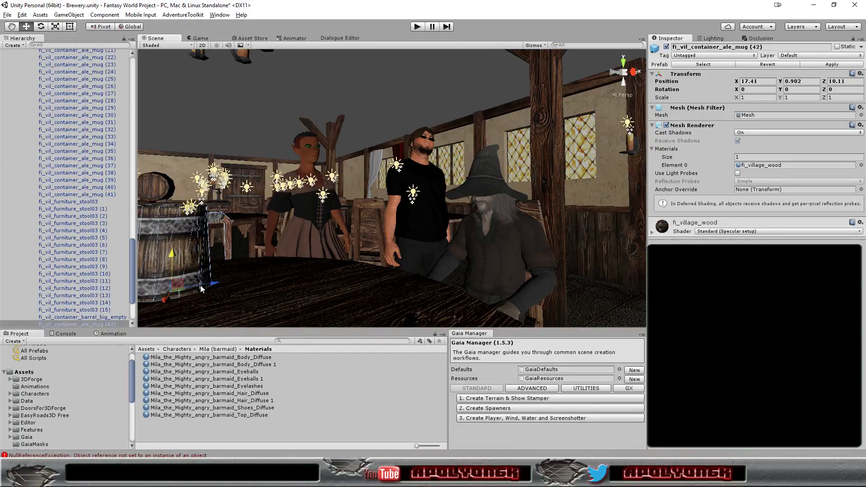
mouse_move(213, 283)
left_mouse_down()
mouse_move(345, 270)
mouse_move(366, 286)
left_mouse_up()
scroll(435, 289, "down", 3)
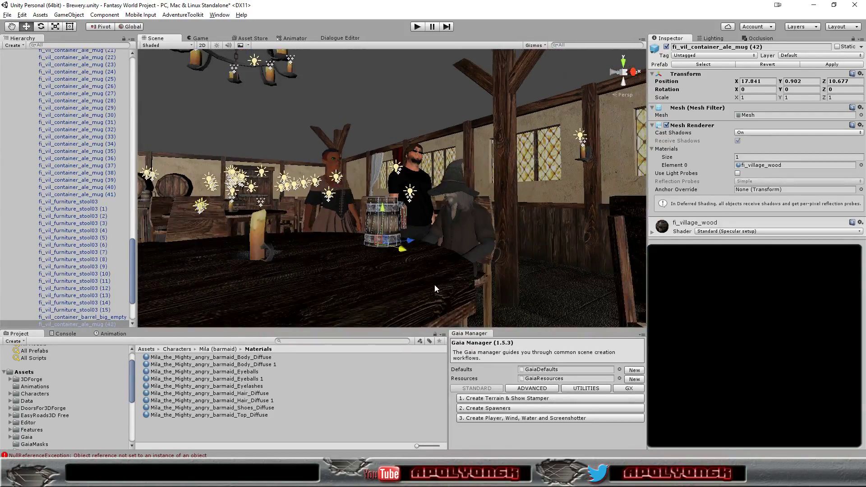
mouse_move(436, 290)
left_mouse_down("alt")
mouse_move(379, 267)
mouse_move(454, 274)
mouse_move(388, 255)
mouse_move(547, 289)
mouse_move(502, 268)
mouse_move(257, 319)
mouse_move(508, 278)
mouse_move(398, 270)
left_mouse_up("alt")
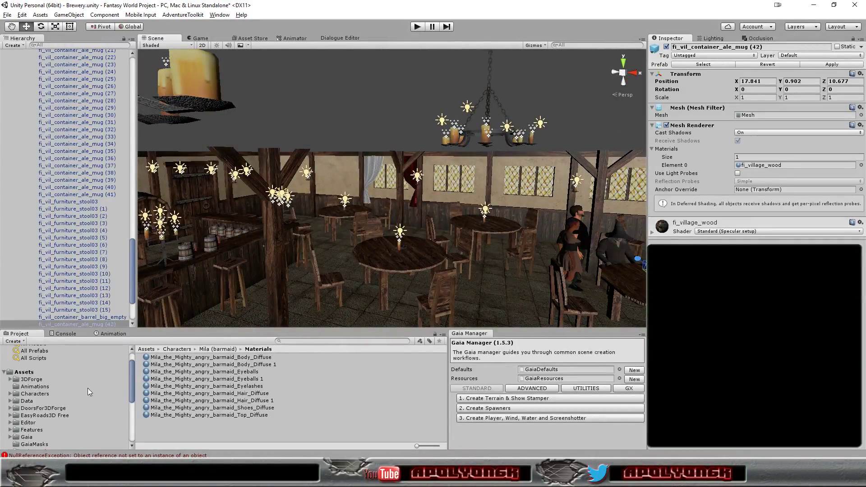
Open 3DForge > Fantasy_Interiors > Villages_&_Towns > Prefabs > Props > Food in the Project window
left_click(28, 382)
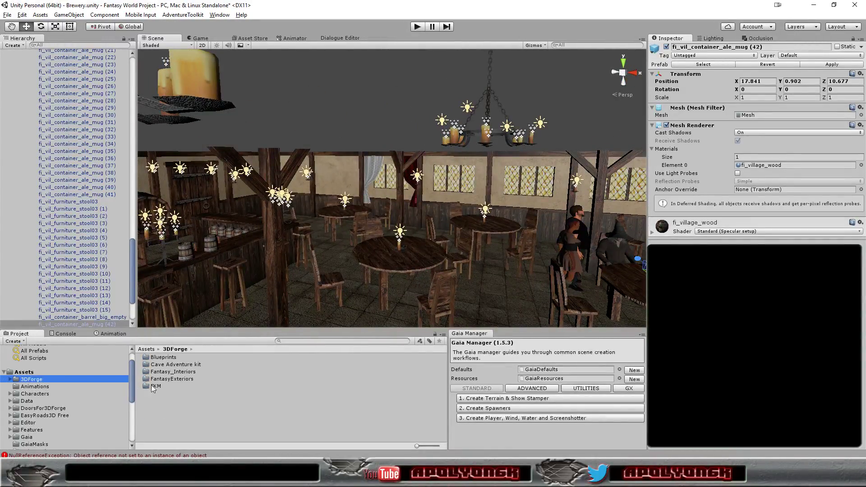
double_click(181, 373)
double_click(180, 358)
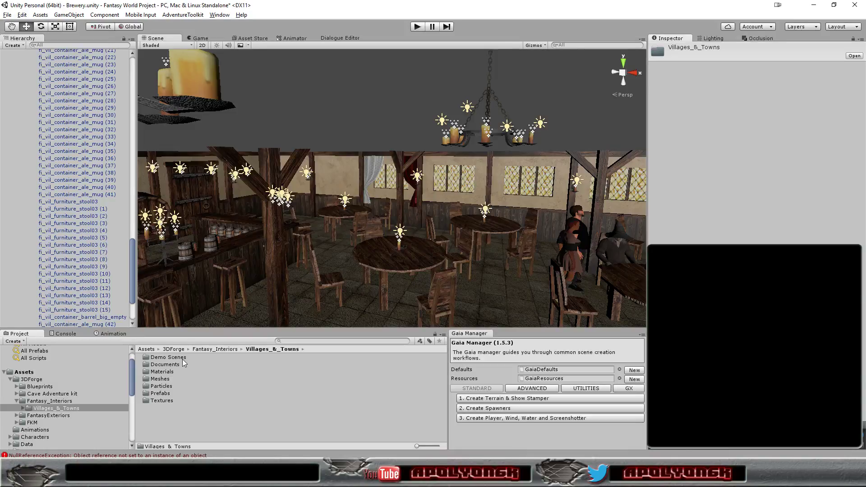
double_click(160, 394)
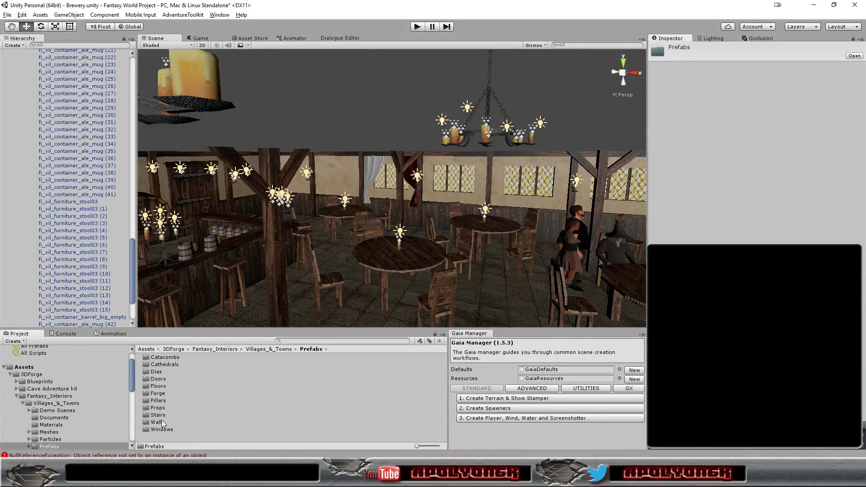
double_click(158, 408)
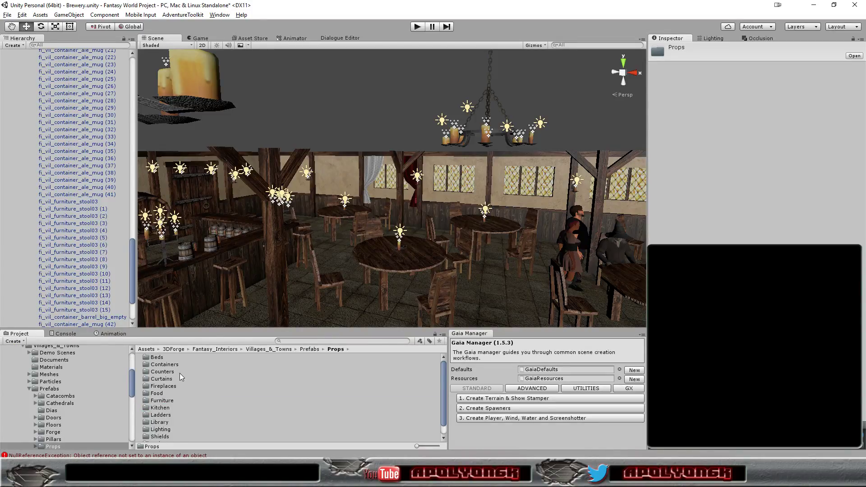
double_click(158, 393)
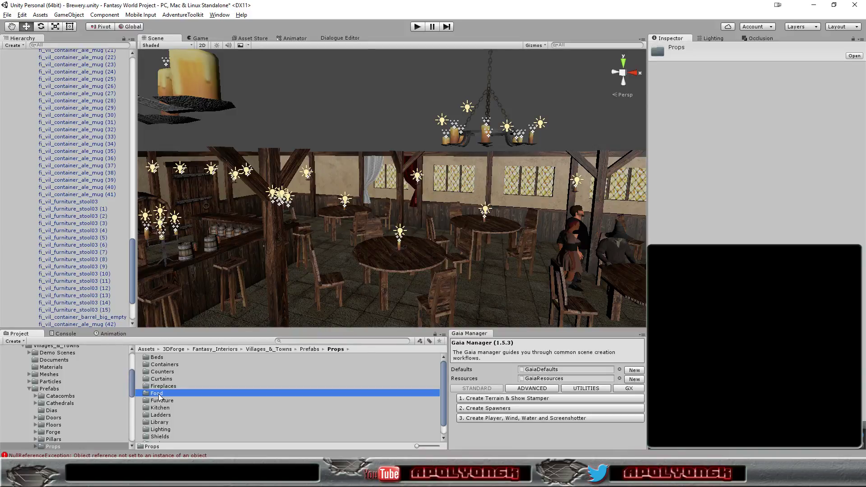
Browse the food prefabs such as bread, cheese, fish, raw beef and onions
left_click(180, 365)
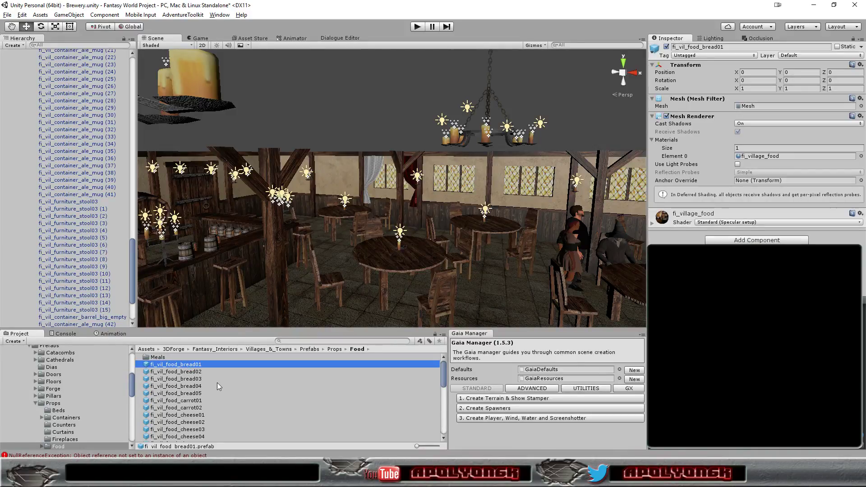
key("Down")
key("Down")
key("Down")
key("Down")
key("Down")
key("Down")
key("Down")
key("Down")
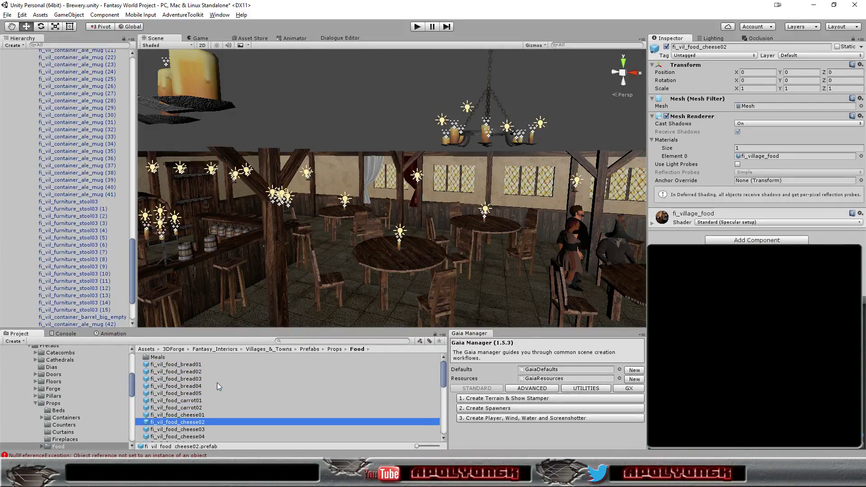
key("Down")
key("Down")
key("Down")
key("Down")
key("Down")
key("Down")
key("Down")
key("Down")
key("Down")
key("Down")
key("Down")
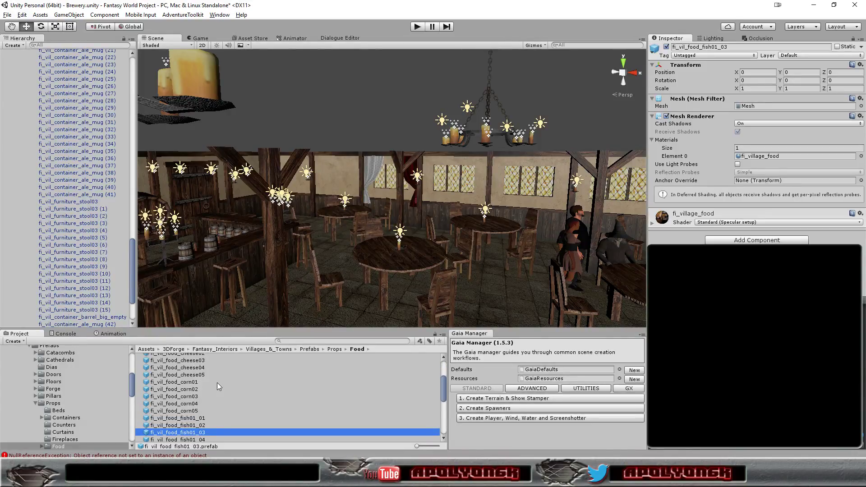
key("Down")
key("Down")
key("Down")
key("Down")
key("Down")
key("Down")
key("Down")
key("Down")
key("Down")
key("Down")
key("Down")
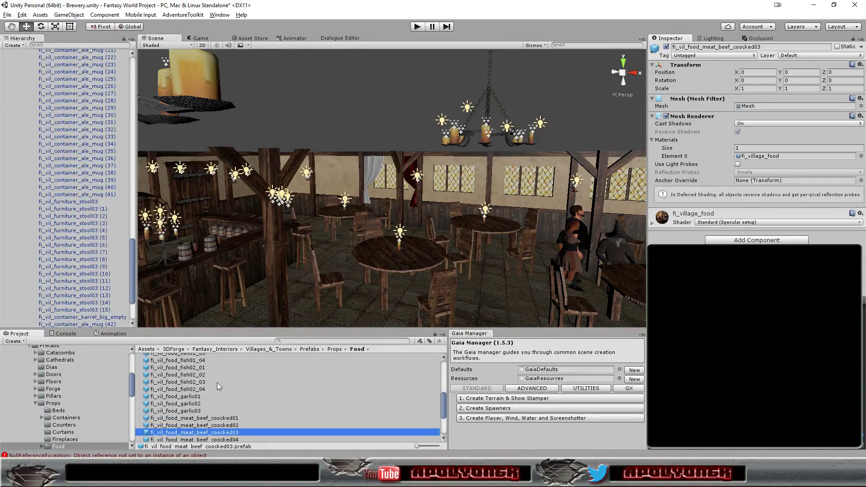
key("Down")
key("Down")
key("Down")
key("Down")
key("Down")
key("Down")
key("Down")
key("Down")
key("Down")
key("Down")
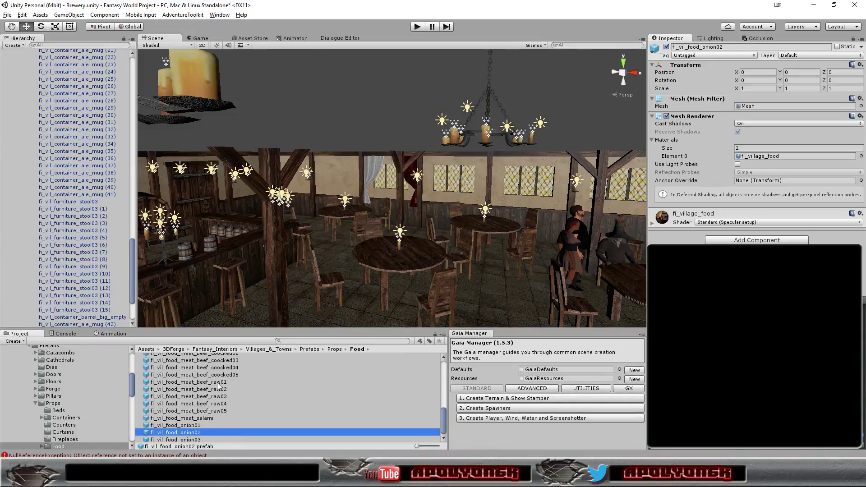
key("Down")
key("Up")
key("Up")
key("Up")
key("Up")
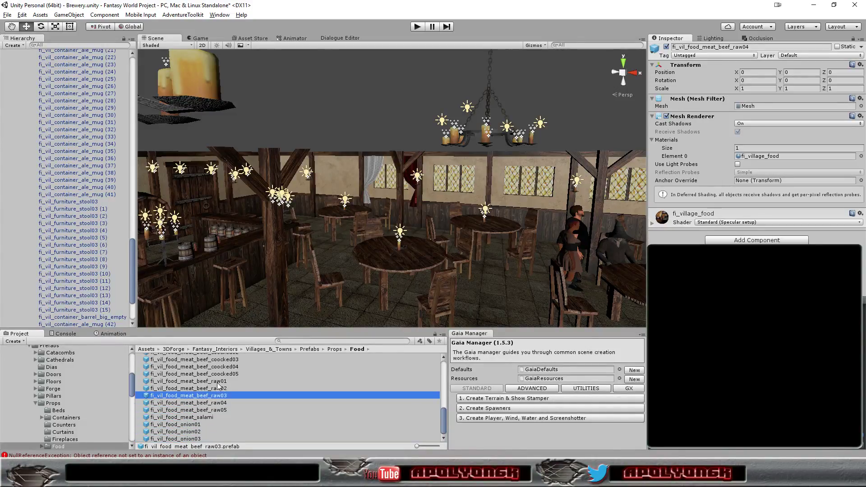
key("Up")
key("Up")
key("Up")
key("Up")
key("Up")
key("Up")
key("Up")
key("Up")
key("Up")
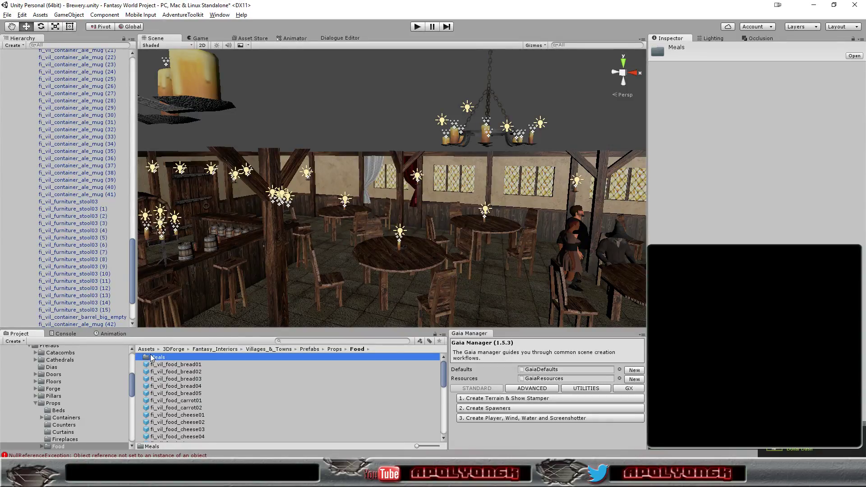
Open the Meals subfolder and browse its meal and sausage prefabs
double_click(181, 359)
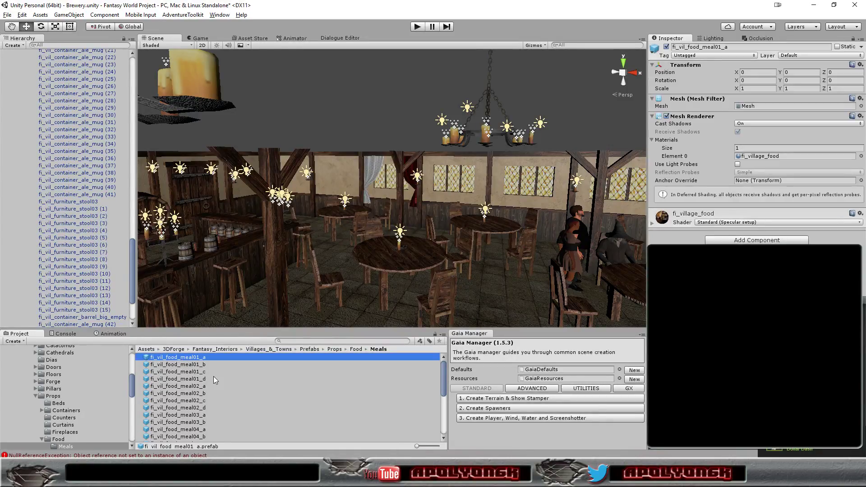
key("Down")
key("Down")
key("Down")
key("Down")
key("Down")
key("Down")
key("Down")
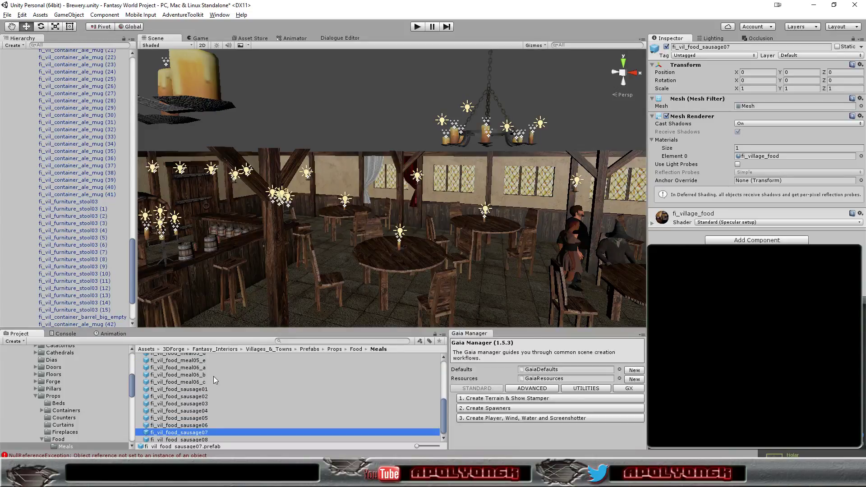
key("Down")
key("Up")
key("Up")
key("Up")
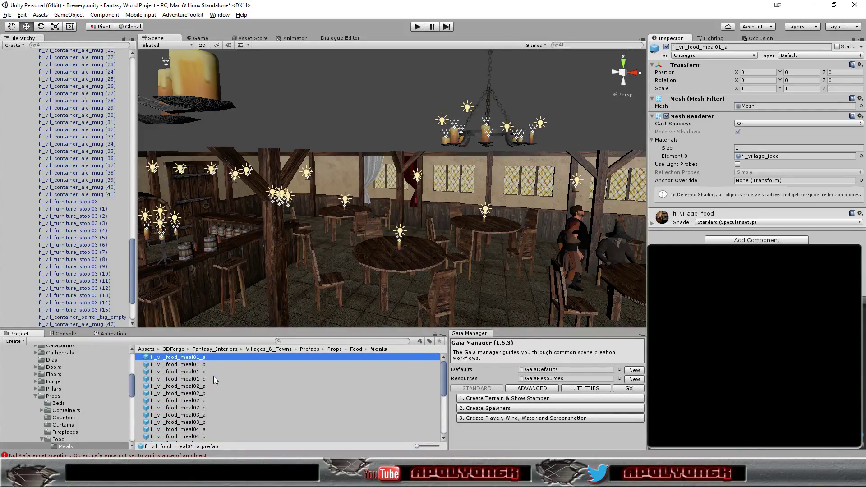
Collapse Food, look in Library, then open the Props Kitchen folder
left_click(40, 438)
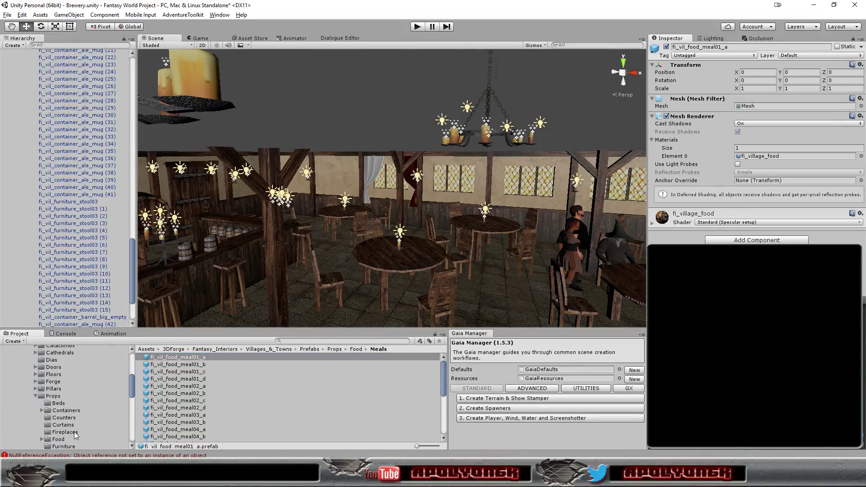
scroll(74, 432, "down", 3)
scroll(80, 386, "up", 3)
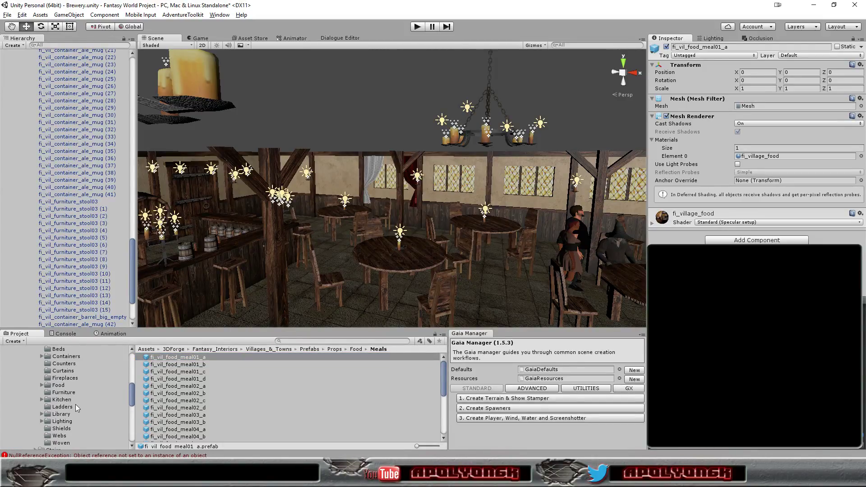
left_click(63, 415)
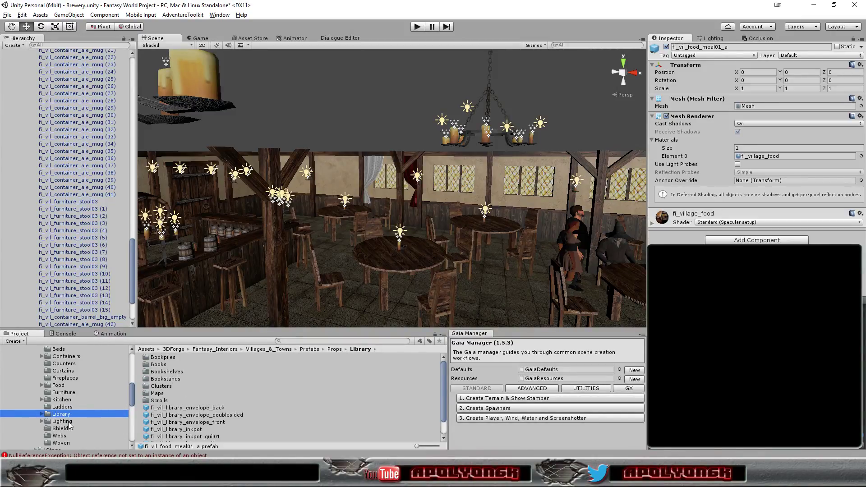
left_click(86, 400)
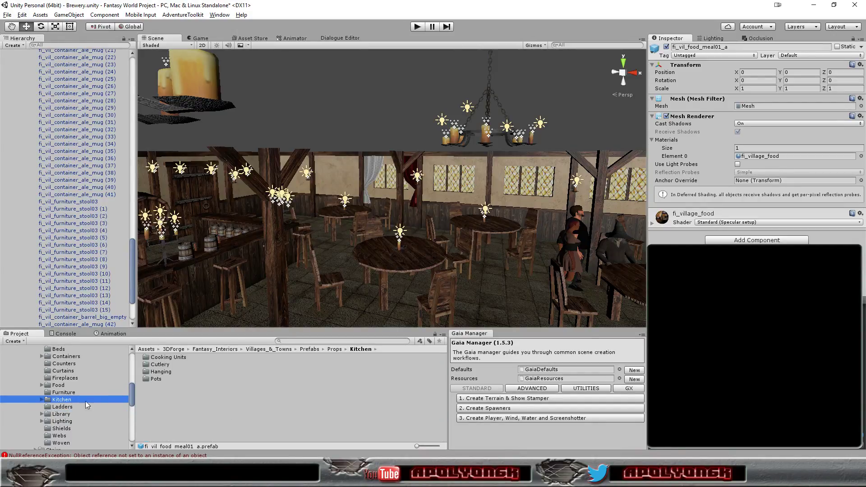
Open the Kitchen Cutlery folder and browse its cup and chalice prefabs
double_click(171, 362)
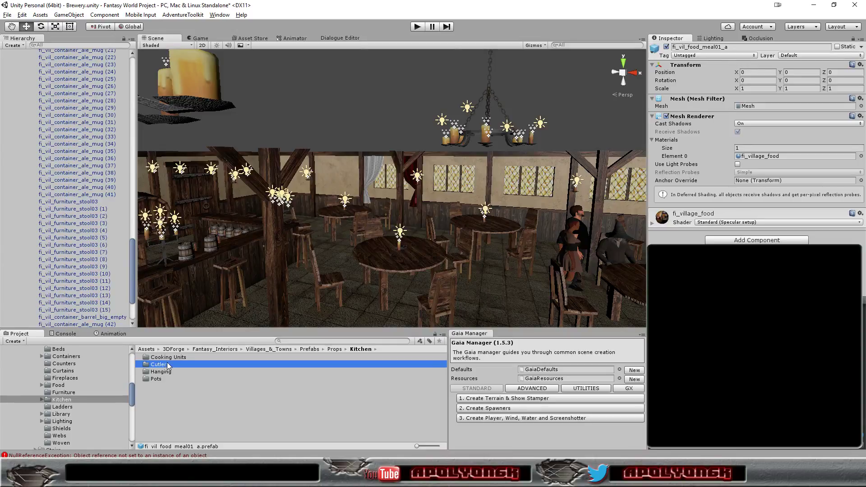
left_click(194, 371)
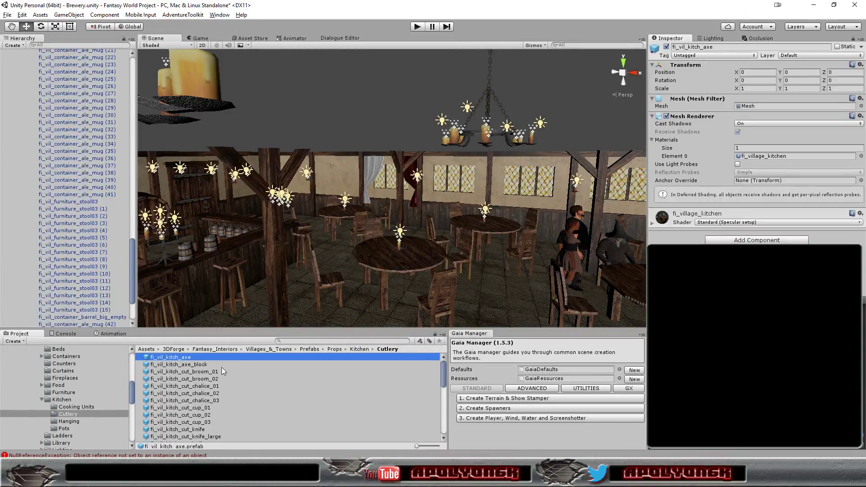
key("Down")
key("Down")
key("Down")
key("Down")
key("Down")
key("Down")
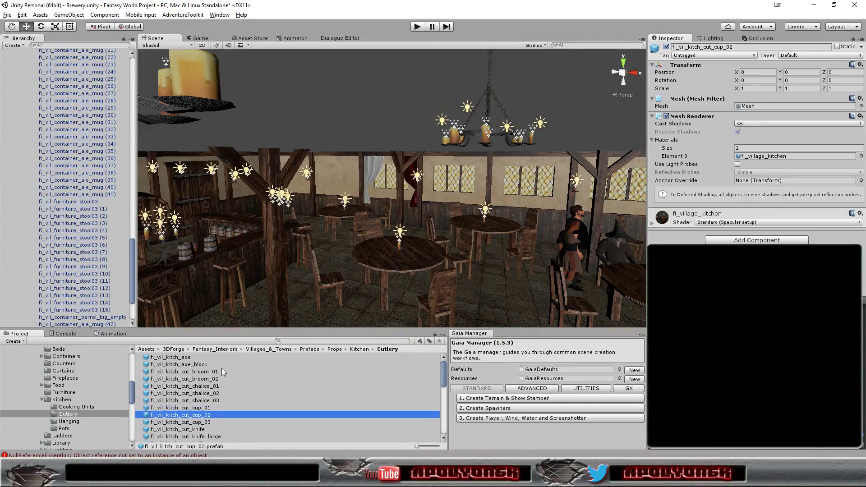
key("Up")
key("Up")
key("Up")
key("Up")
key("Up")
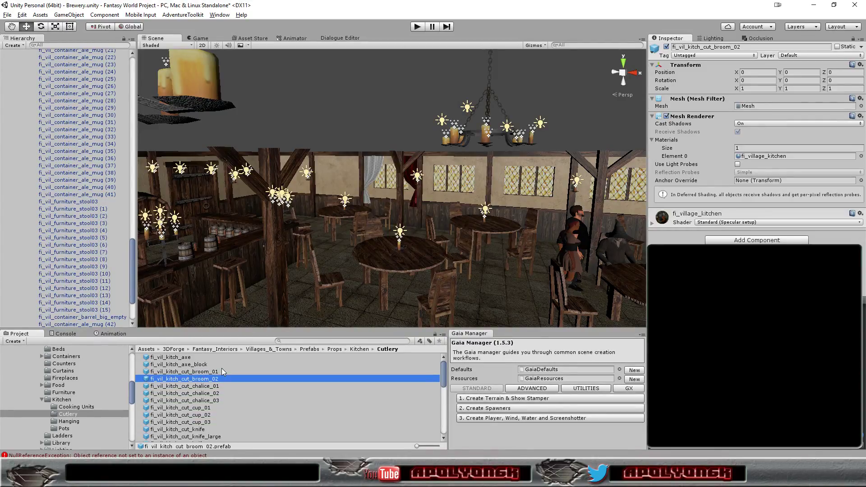
key("Down")
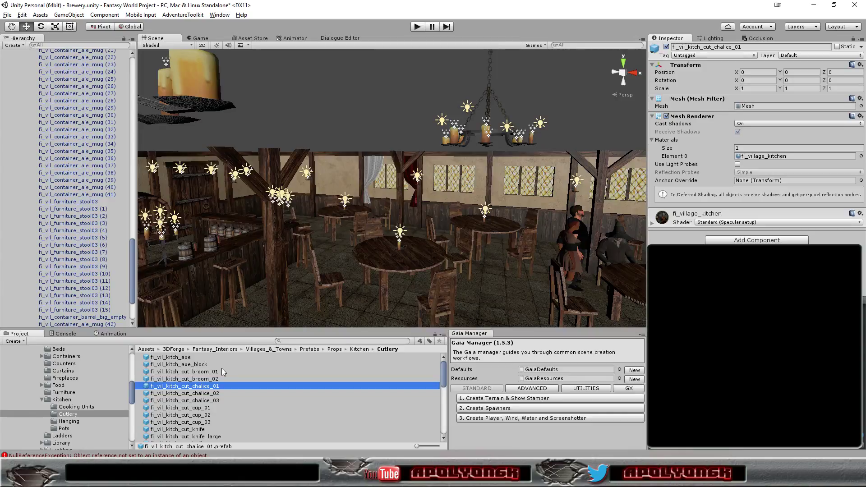
key("Down")
key("Down")
key("Down")
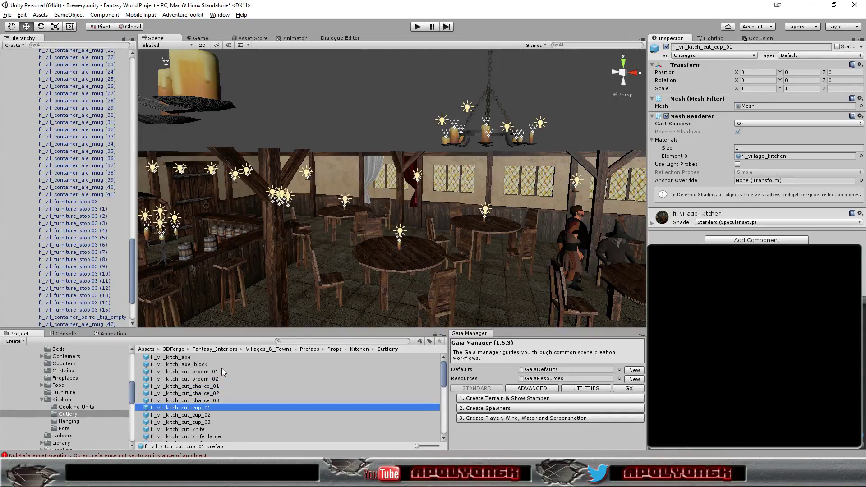
key("Down")
key("Down")
key("Down")
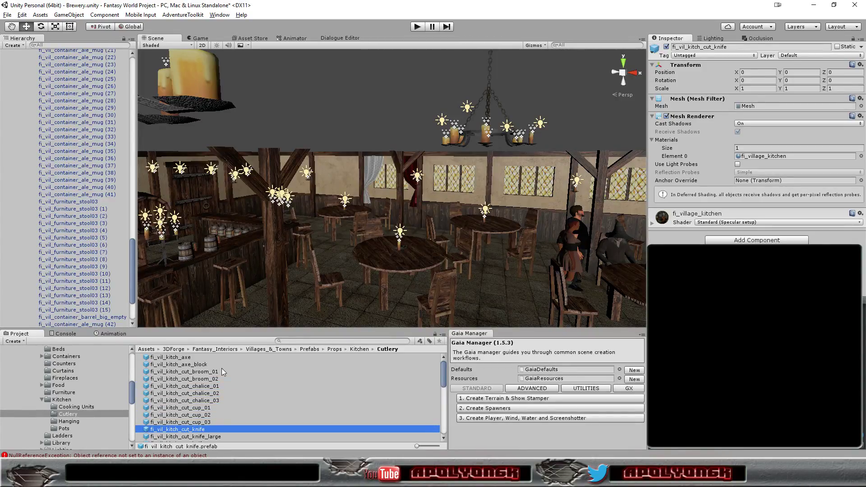
key("Up")
key("Up")
key("Up")
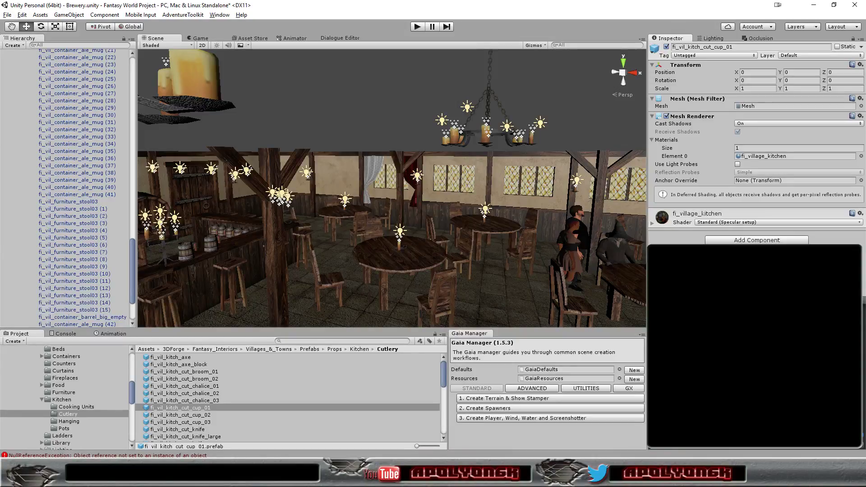
Compare the three chalice prefabs and select fi_vil_kitch_cut_chalice_02
left_click(202, 400)
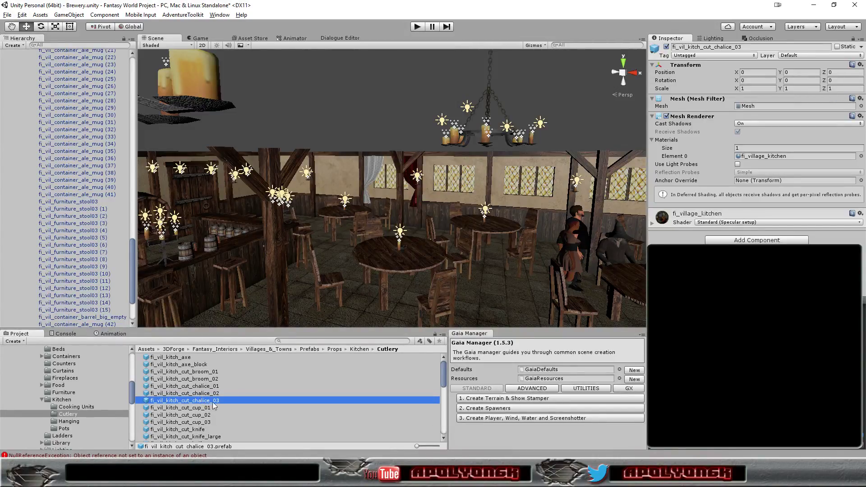
left_click(205, 394)
left_click(201, 387)
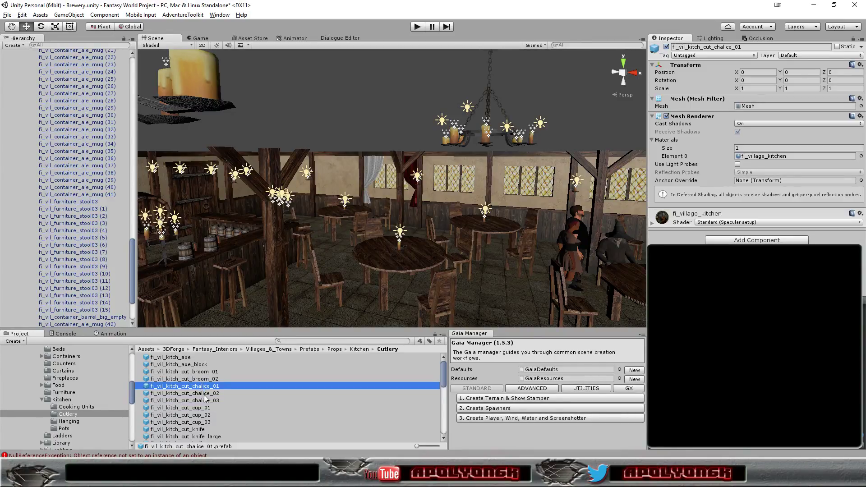
left_click(203, 394)
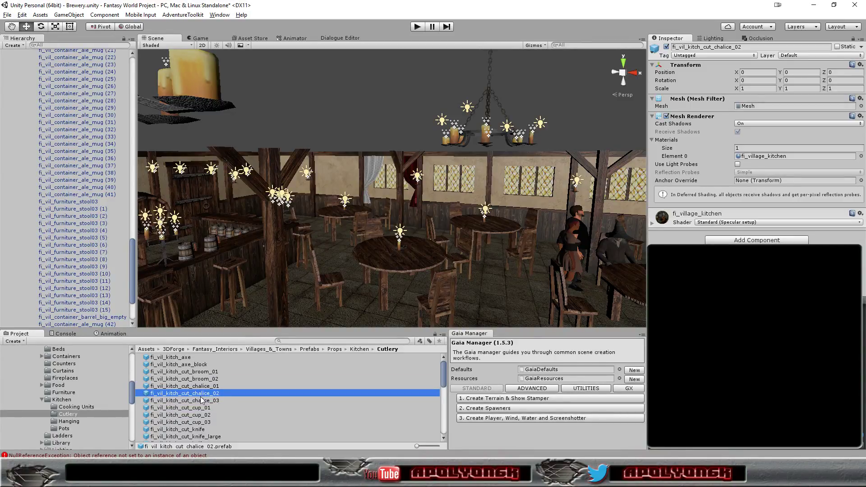
Place chalice_02 into the tavern scene and slide it along the central table
left_click_drag(203, 395, 625, 267)
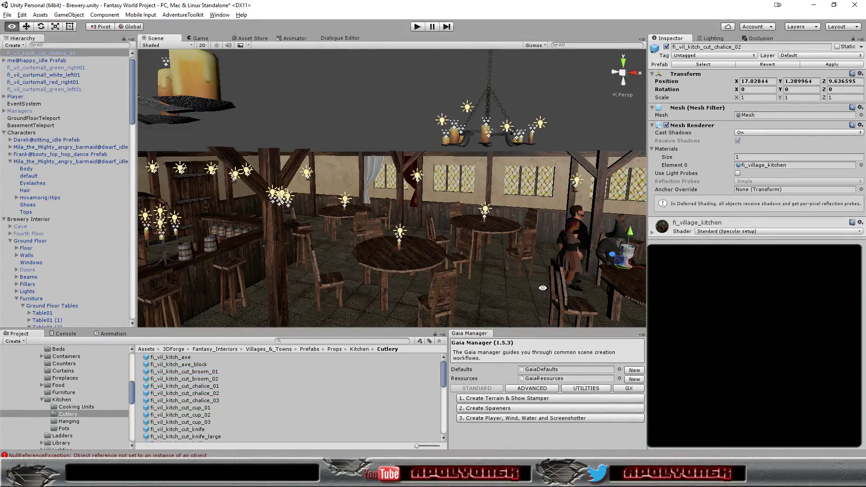
mouse_move(554, 294)
left_mouse_down("alt")
mouse_move(468, 275)
mouse_move(476, 288)
left_mouse_up("alt")
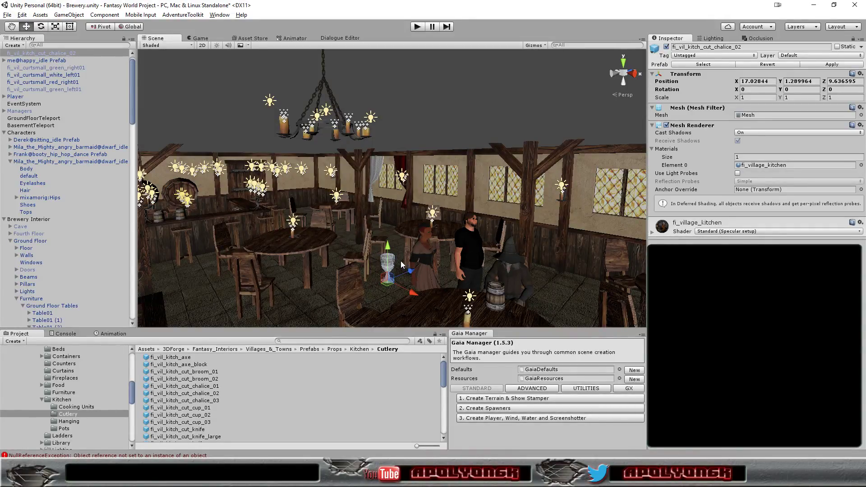
left_click_drag(416, 296, 525, 311)
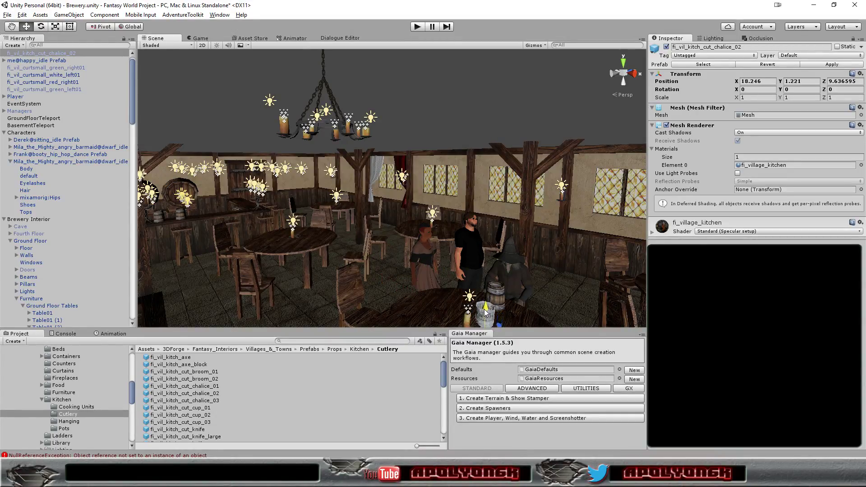
scroll(526, 308, "up", 3)
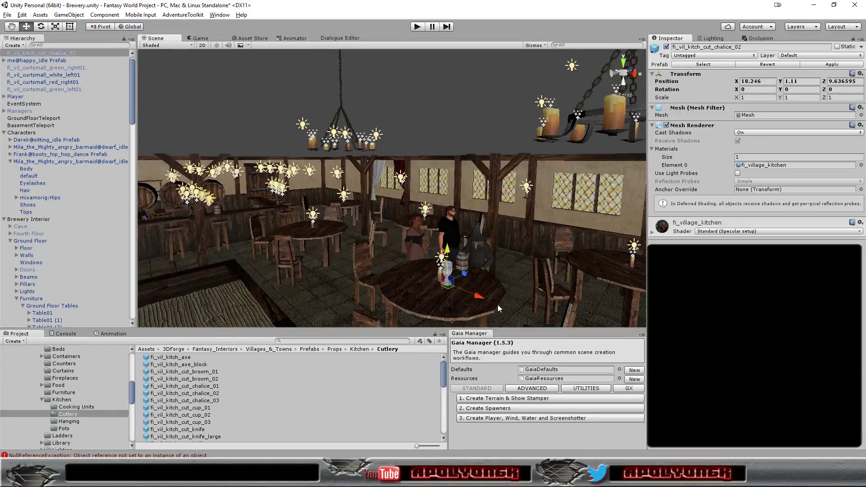
left_click_drag(467, 275, 494, 261)
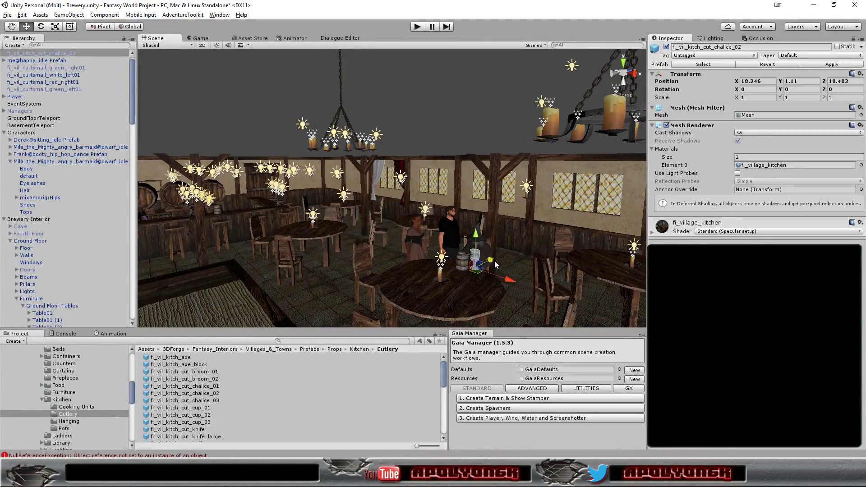
scroll(497, 275, "up", 3)
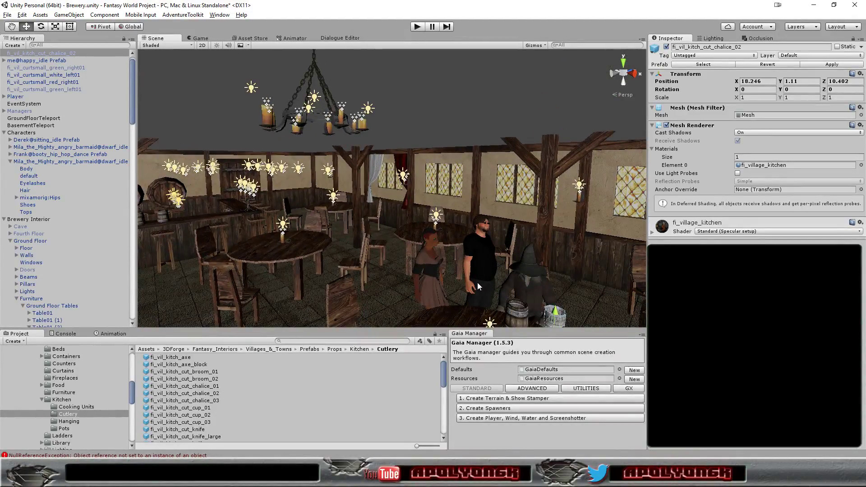
left_click_drag(463, 292, 430, 277, "alt")
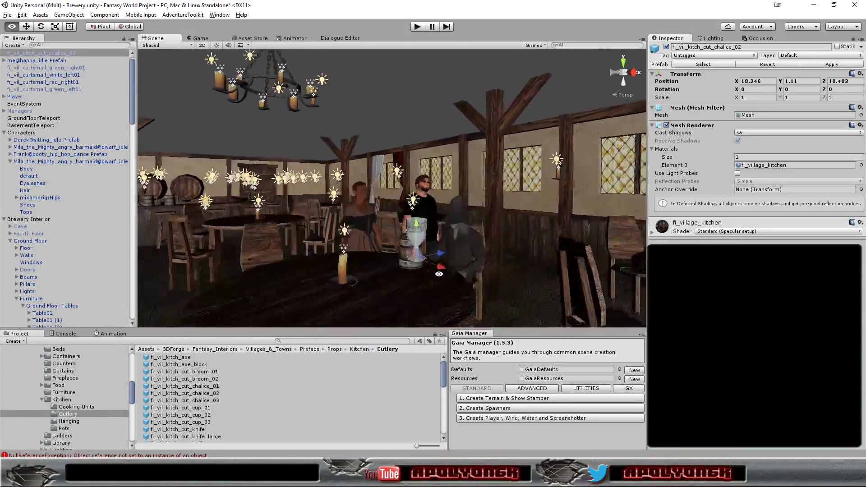
Lower the chalice onto the tabletop beside the ale mug at X 18.022, Y 0.899, Z 10.741
left_click_drag(350, 252, 333, 281)
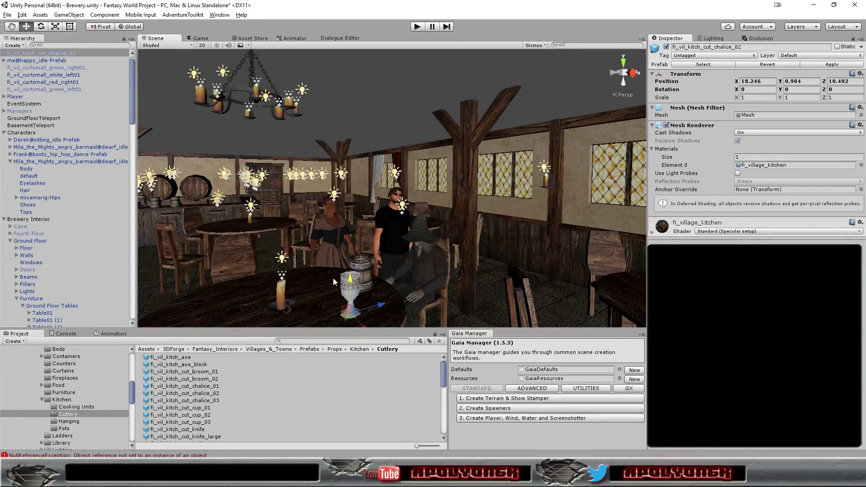
left_click_drag(334, 281, 335, 282)
mouse_move(381, 308)
left_mouse_down()
mouse_move(407, 319)
mouse_move(397, 313)
mouse_move(438, 294)
mouse_move(430, 294)
left_mouse_up()
scroll(421, 299, "up", 3)
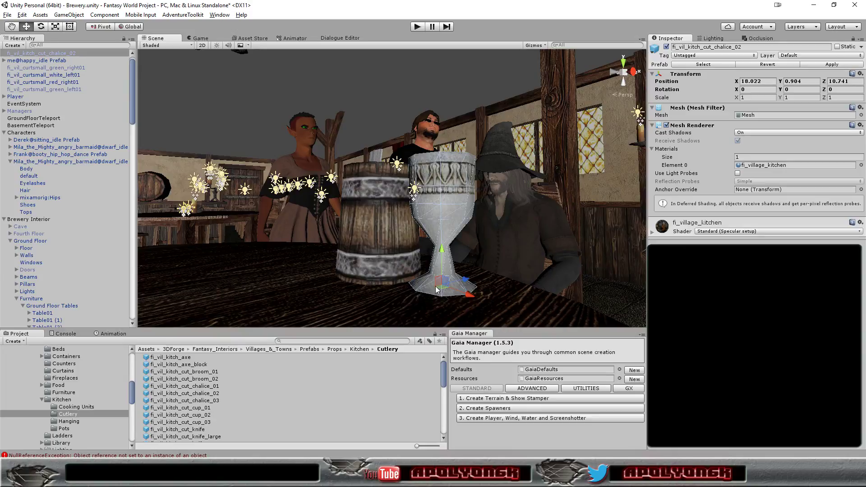
left_click_drag(481, 289, 470, 248, "alt")
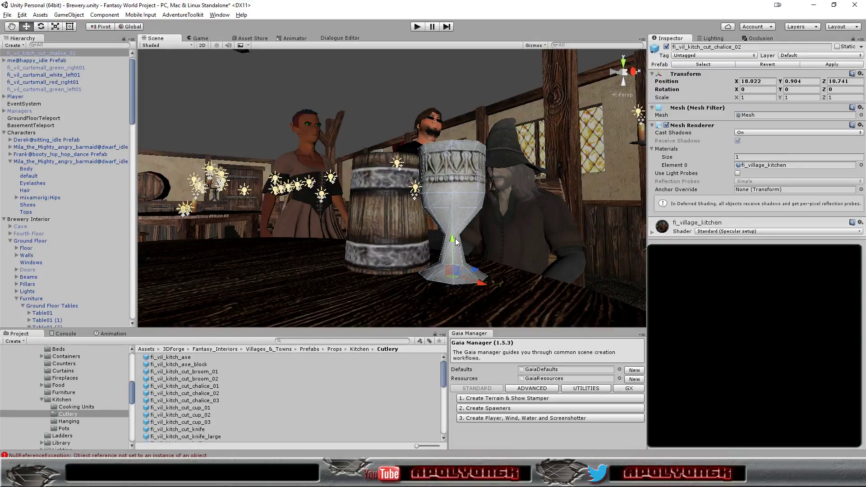
mouse_move(452, 239)
left_mouse_down()
mouse_move(427, 268)
mouse_move(452, 274)
left_mouse_up()
scroll(505, 260, "down", 3)
Delete the wooden ale mug and slide the chalice left to X 17.862, Y 0.899, Z 10.854
left_click(452, 273)
key("Delete")
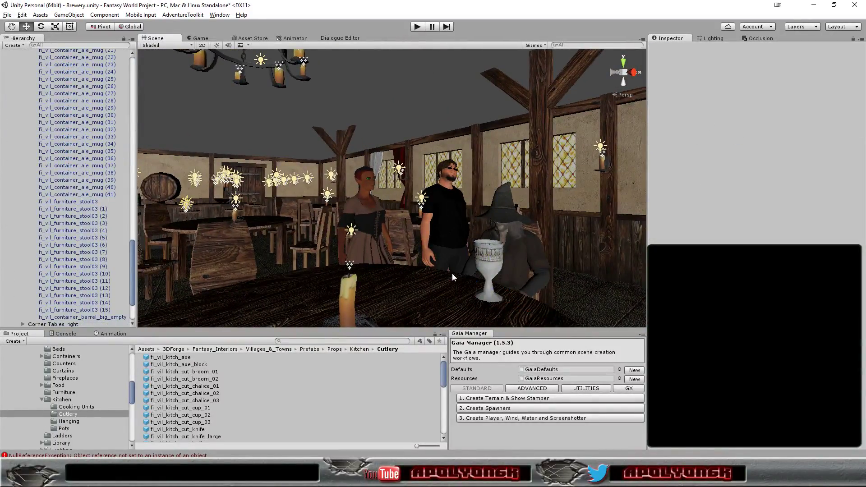
left_click(498, 266)
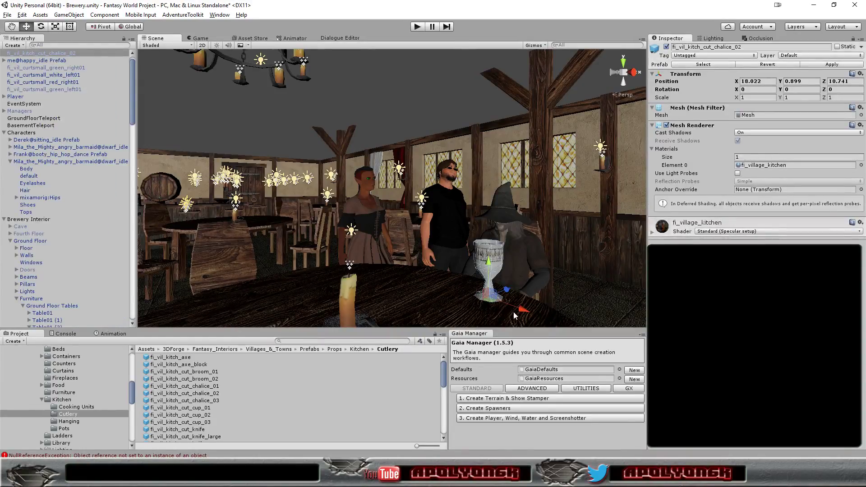
mouse_move(514, 313)
left_mouse_down()
mouse_move(489, 277)
mouse_move(489, 292)
mouse_move(530, 289)
mouse_move(513, 273)
mouse_move(379, 268)
mouse_move(201, 239)
left_mouse_up()
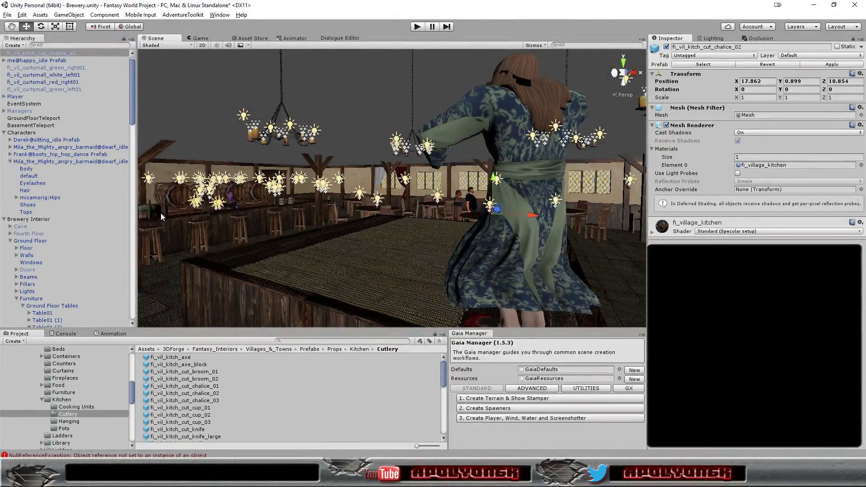
Duplicate the green wine bottle with Ctrl+D and move the copy over to the round table
left_click(150, 211)
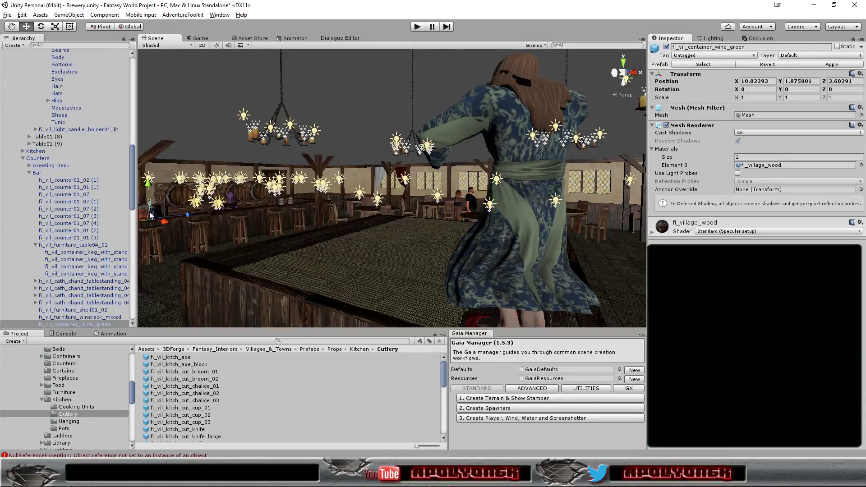
key("ctrl+d")
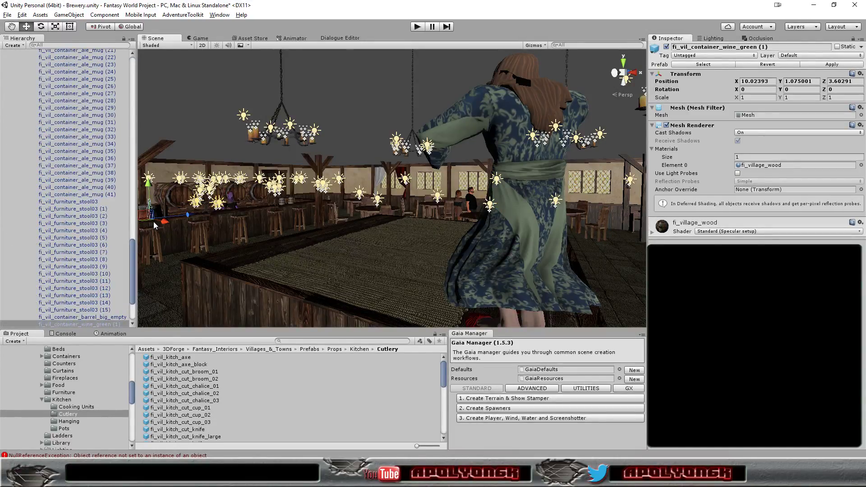
left_click_drag(164, 221, 264, 250)
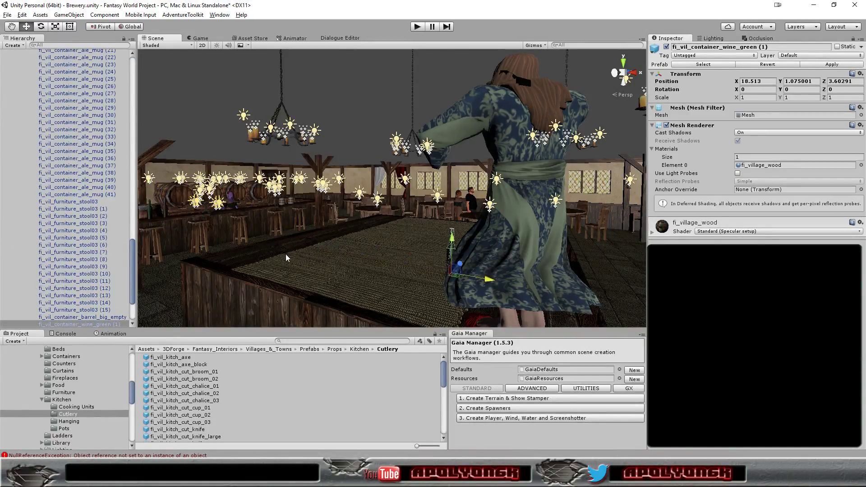
left_click_drag(368, 248, 564, 181)
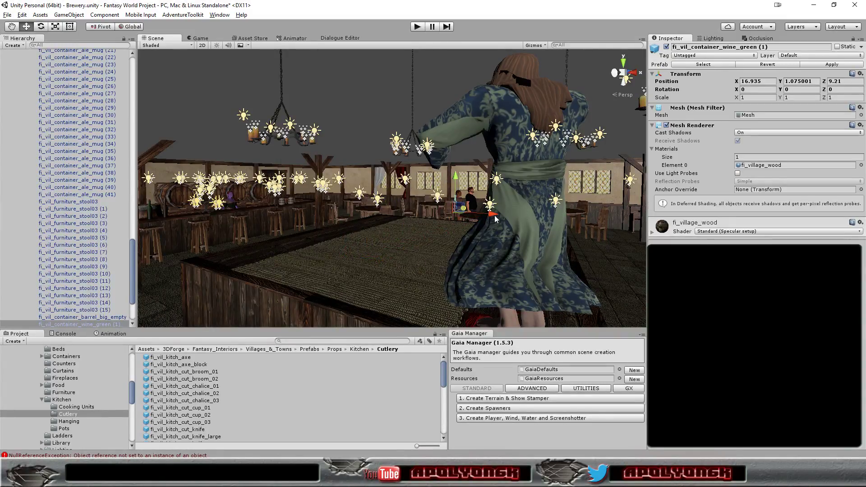
left_click_drag(493, 215, 533, 220)
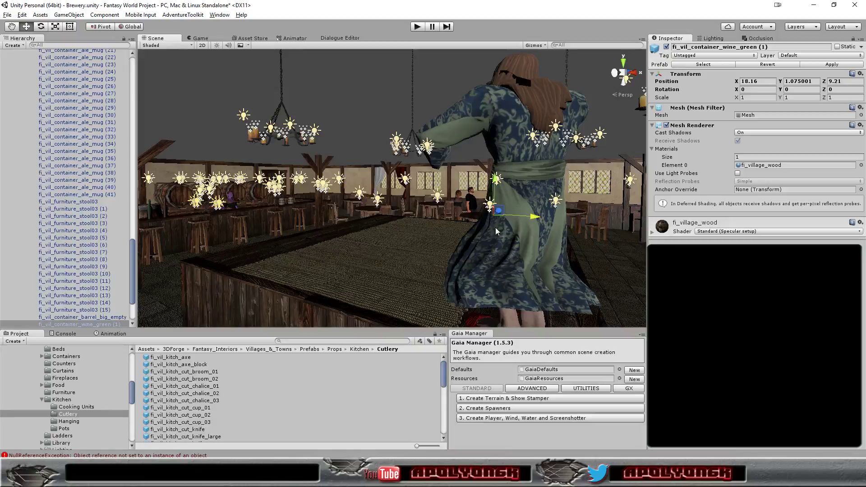
double_click(99, 323)
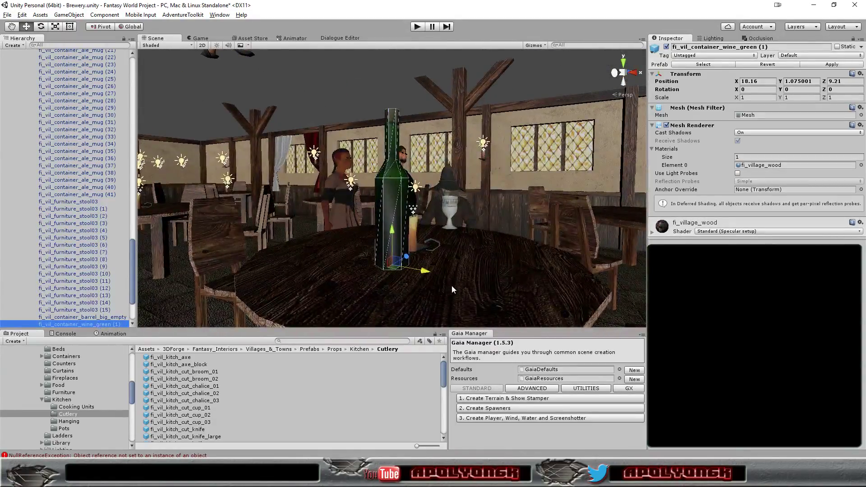
left_click_drag(516, 277, 392, 294, "alt")
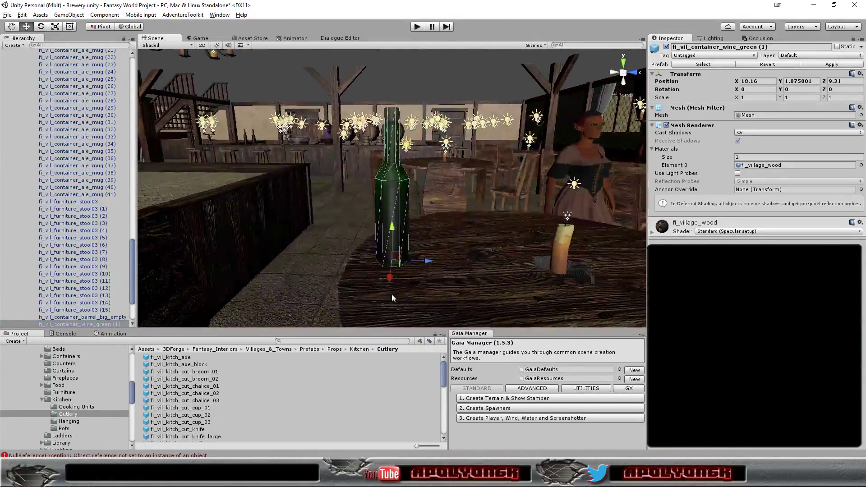
left_click_drag(428, 263, 596, 256)
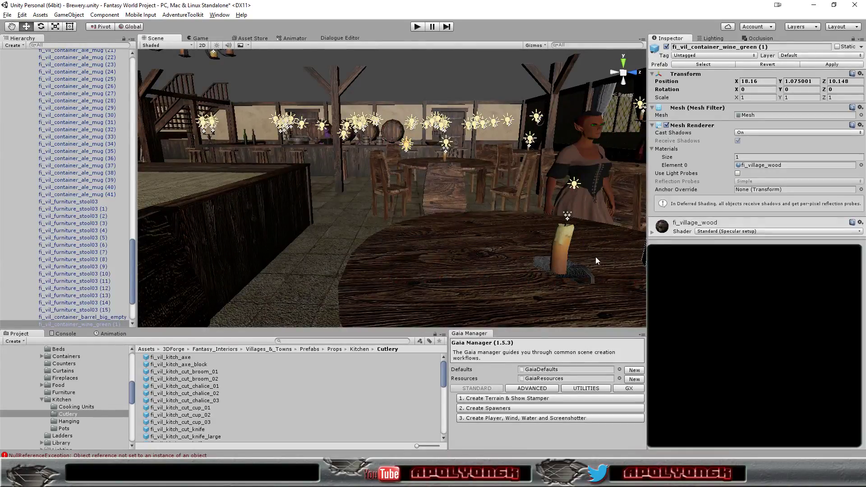
scroll(596, 256, "down", 3)
mouse_move(538, 223)
left_mouse_down()
mouse_move(564, 229)
mouse_move(528, 218)
mouse_move(521, 245)
mouse_move(345, 126)
left_mouse_up()
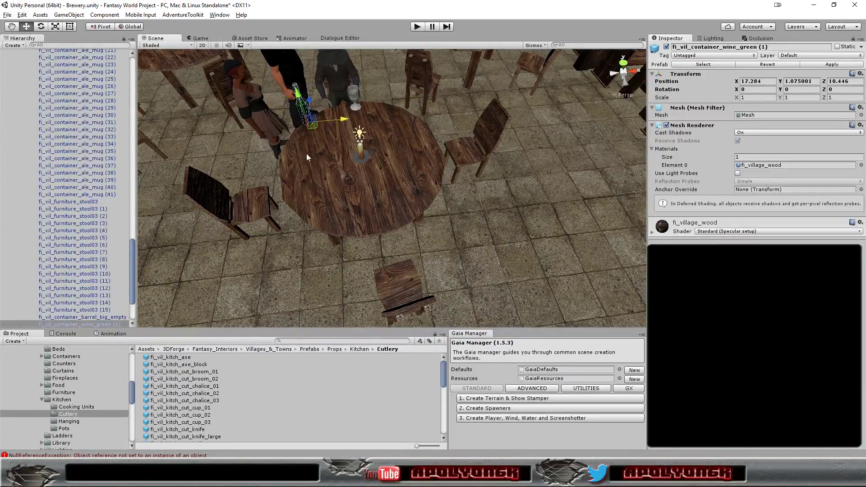
Lower fi_vil_container_wine_green (1) onto the tabletop at X 17.284, Y 0.904, Z 10.446
mouse_move(291, 153)
left_mouse_down("alt")
mouse_move(476, 97)
mouse_move(406, 181)
left_mouse_up("alt")
mouse_move(189, 234)
left_mouse_down()
mouse_move(193, 246)
mouse_move(201, 237)
left_mouse_up()
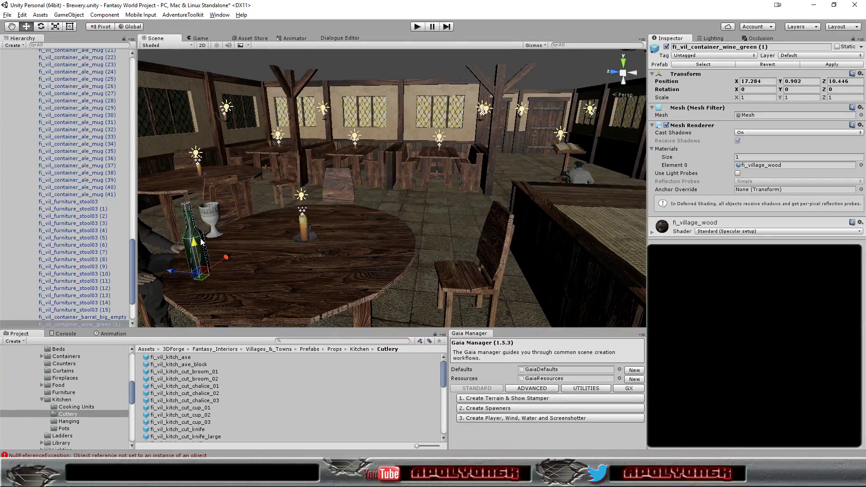
left_click_drag(201, 241, 201, 238)
double_click(91, 324)
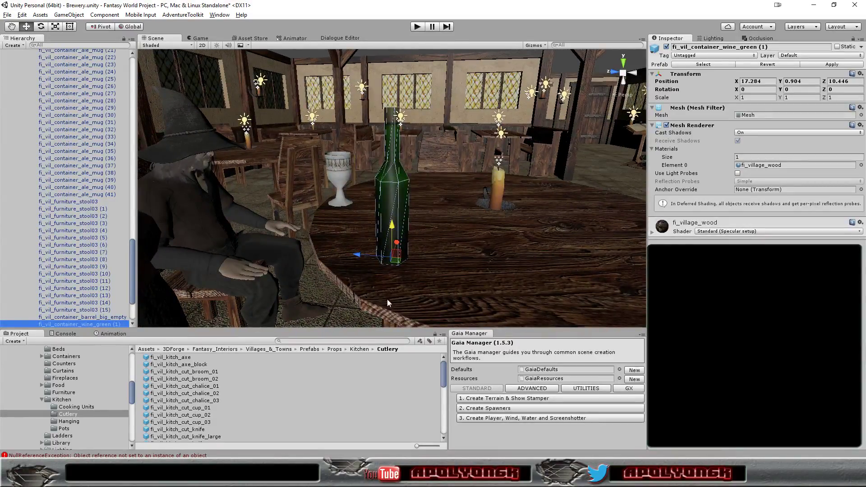
mouse_move(387, 299)
left_mouse_down("alt")
mouse_move(370, 207)
mouse_move(121, 339)
mouse_move(325, 246)
left_mouse_up("alt")
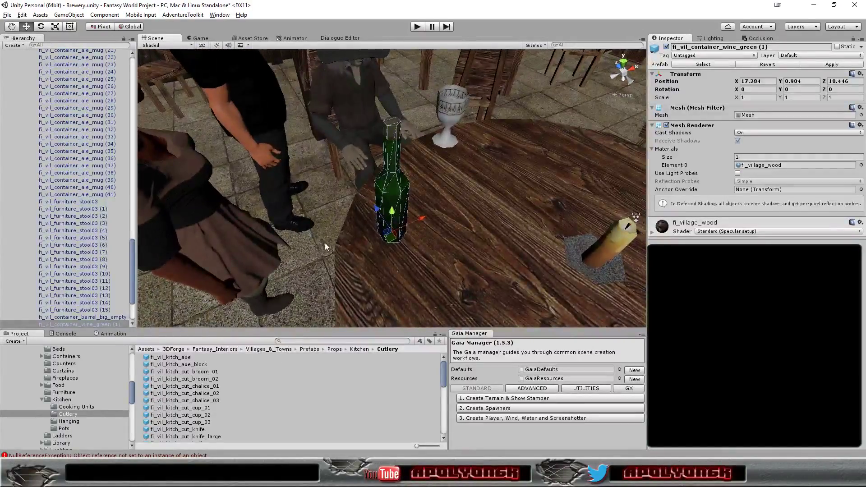
scroll(325, 243, "down", 5)
scroll(323, 242, "down", 2)
mouse_move(323, 242)
left_mouse_down("alt")
mouse_move(312, 208)
mouse_move(168, 208)
mouse_move(446, 196)
mouse_move(482, 205)
mouse_move(618, 205)
mouse_move(313, 208)
mouse_move(356, 176)
left_mouse_up("alt")
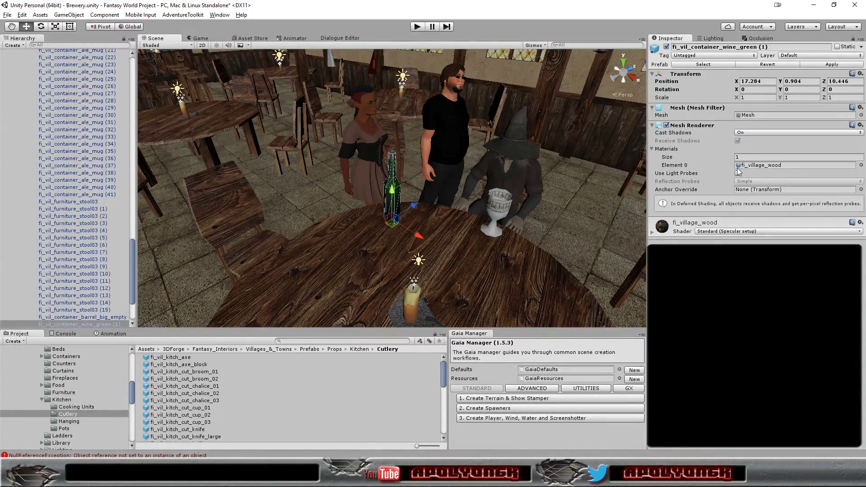
left_click(754, 167)
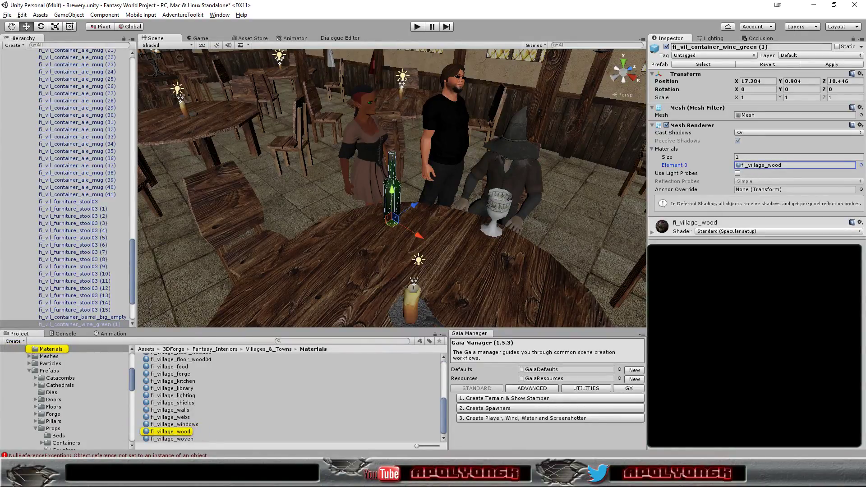
left_click(651, 232)
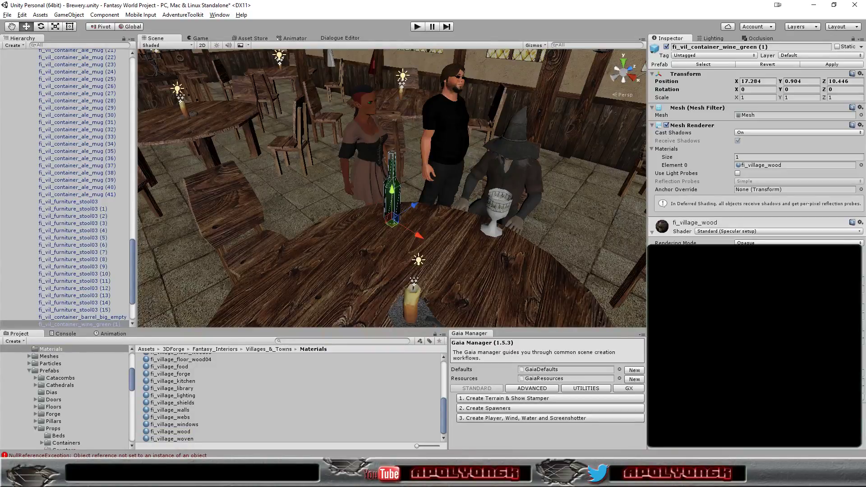
scroll(482, 275, "up", 3)
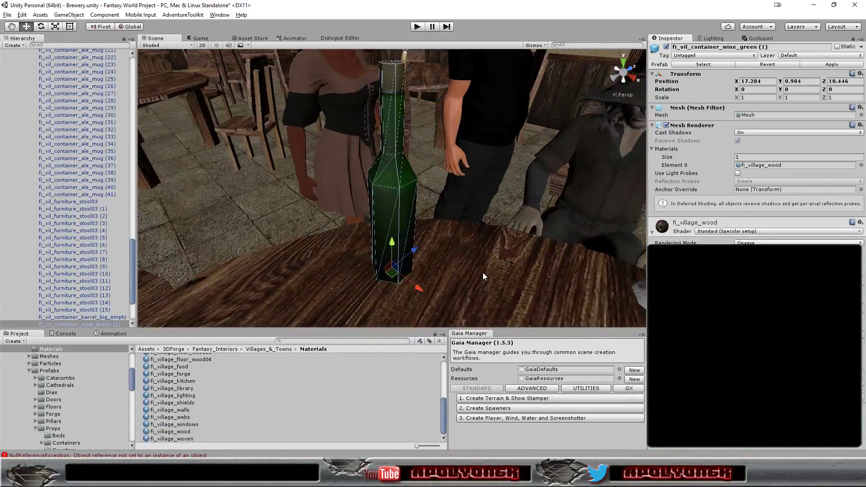
scroll(483, 273, "up", 3)
scroll(483, 272, "down", 3)
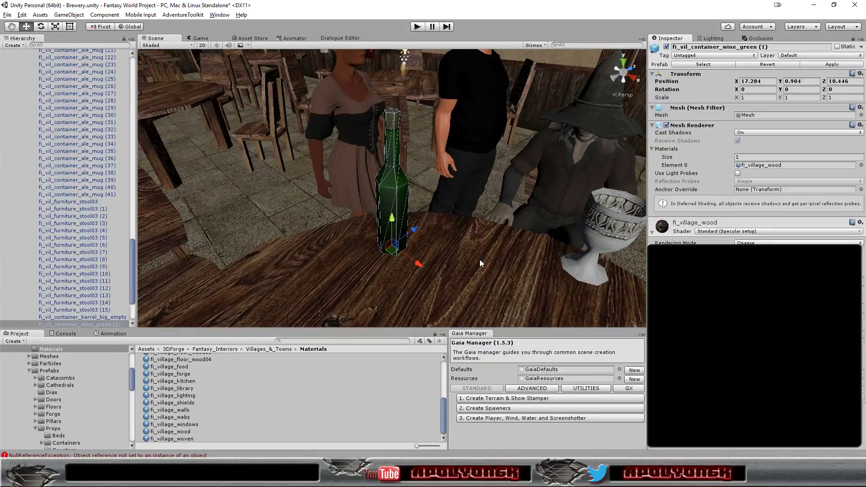
mouse_move(480, 259)
left_mouse_down("alt")
mouse_move(349, 235)
mouse_move(299, 250)
mouse_move(317, 52)
mouse_move(588, 248)
mouse_move(493, 245)
left_mouse_up("alt")
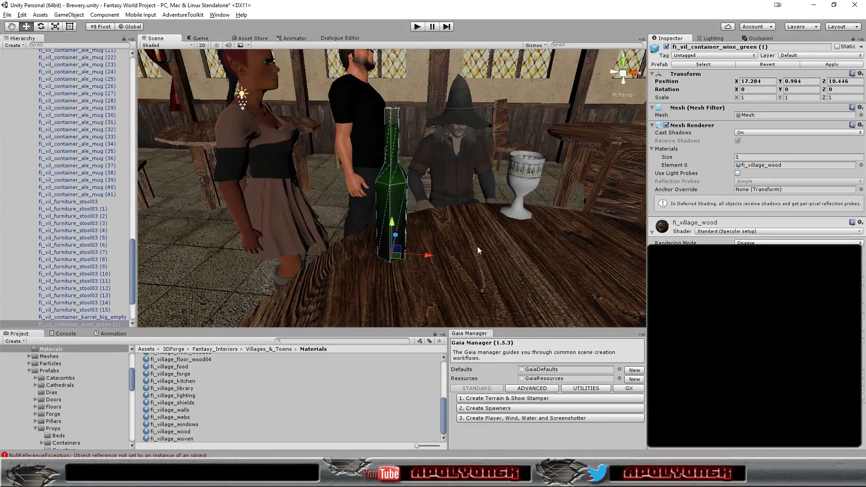
mouse_move(477, 247)
left_mouse_down("alt")
mouse_move(446, 233)
mouse_move(139, 248)
mouse_move(454, 237)
left_mouse_up("alt")
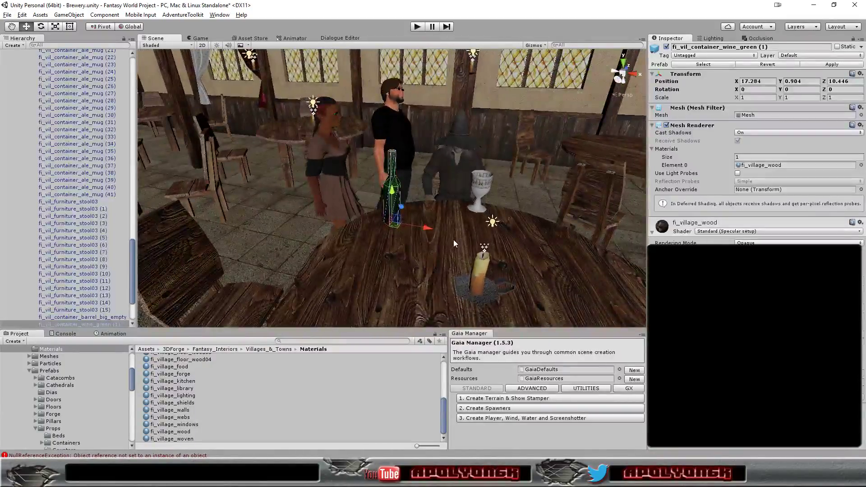
scroll(454, 240, "down", 6)
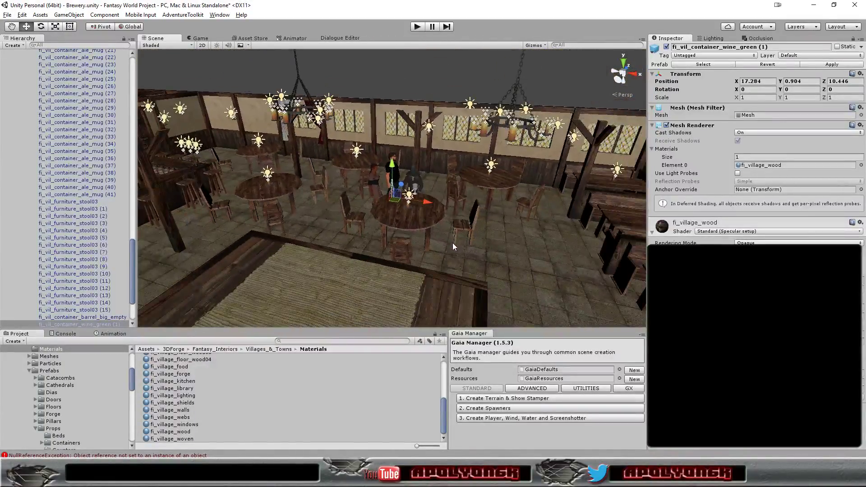
scroll(453, 242, "up", 3)
scroll(452, 243, "up", 3)
mouse_move(455, 233)
left_mouse_down("alt")
mouse_move(163, 275)
mouse_move(408, 274)
left_mouse_up("alt")
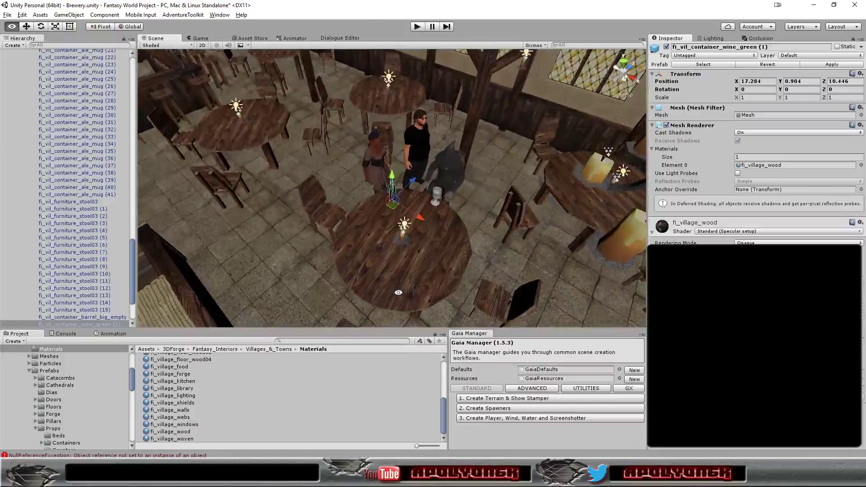
left_click_drag(407, 274, 468, 265, "alt")
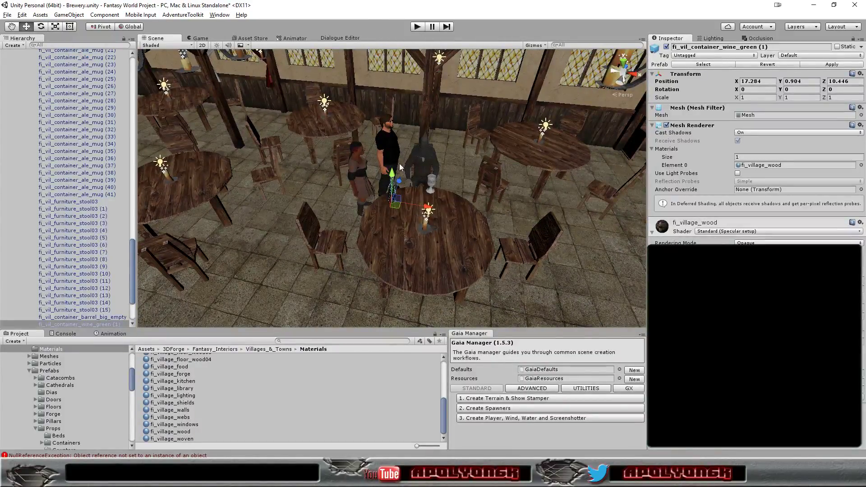
left_click(391, 152)
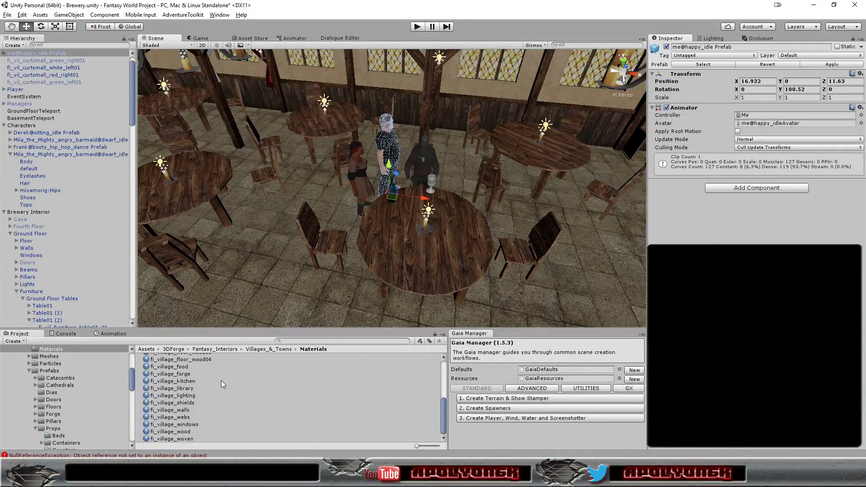
Locate the me@happy_idle Prefab asset and duplicate it as me@happy_idle Prefab 1
left_click(687, 63)
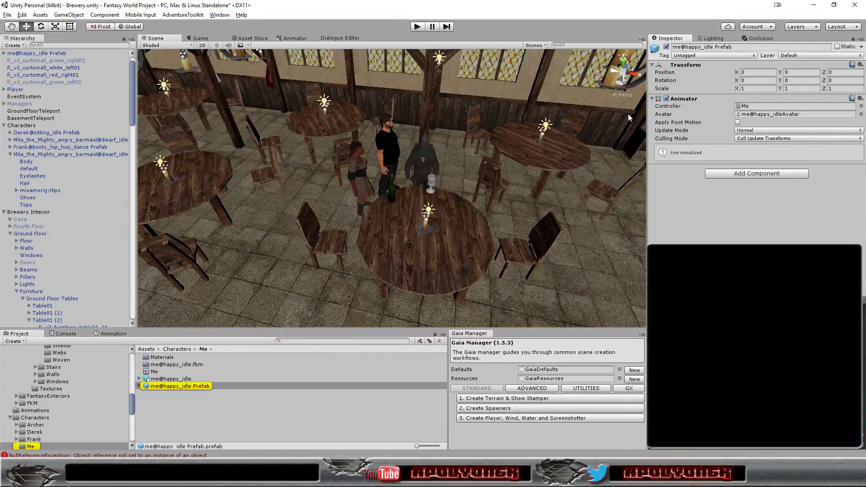
left_click(173, 402)
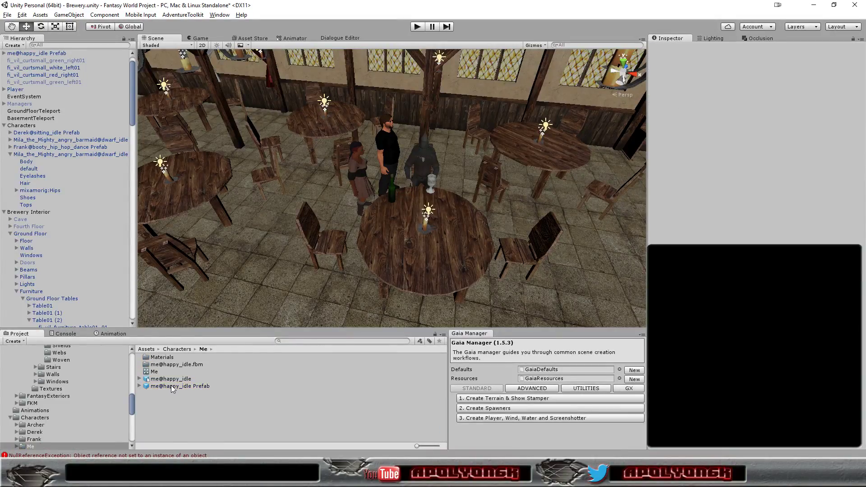
left_click(173, 387)
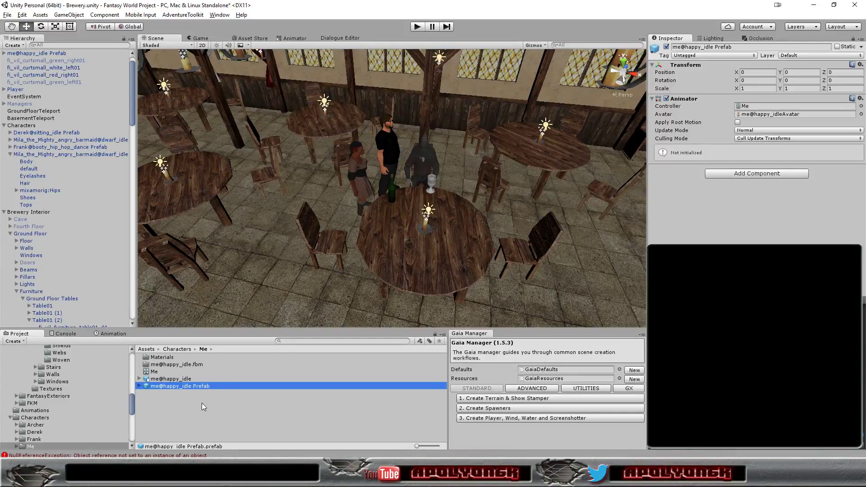
key("ctrl+d")
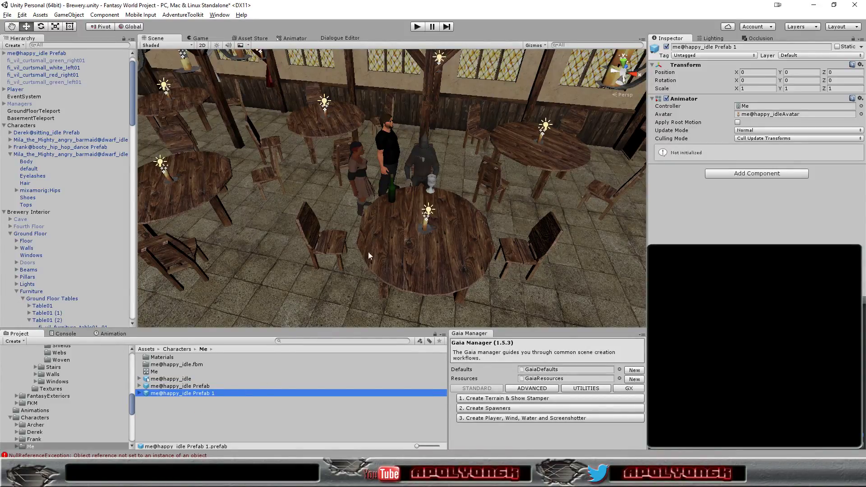
Delete the Me character from the scene and duplicate the Me controller as Me 1
left_click(394, 149)
key("Delete")
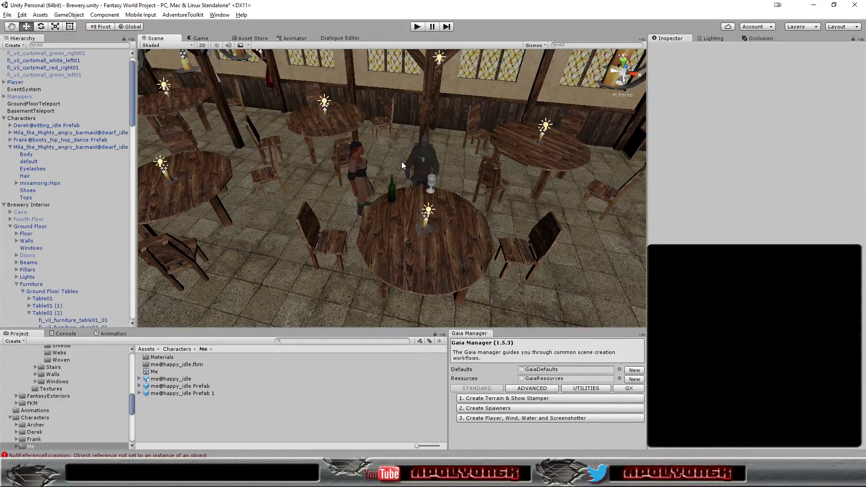
left_click(154, 373)
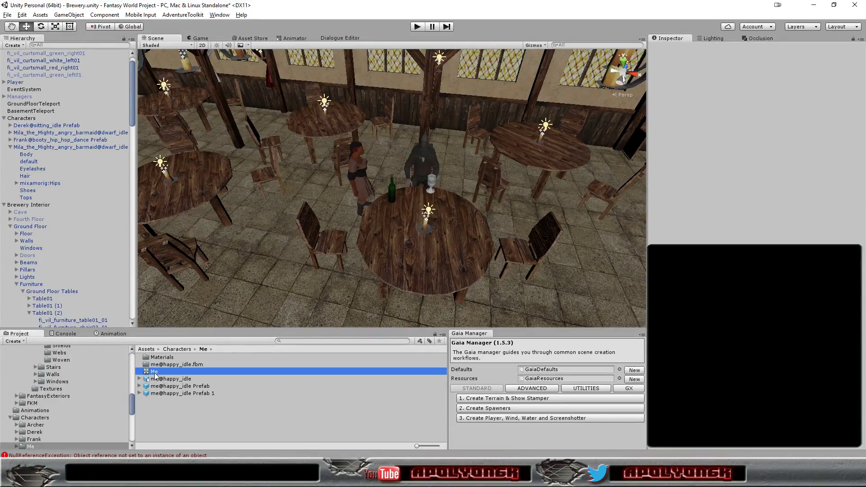
key("ctrl+d")
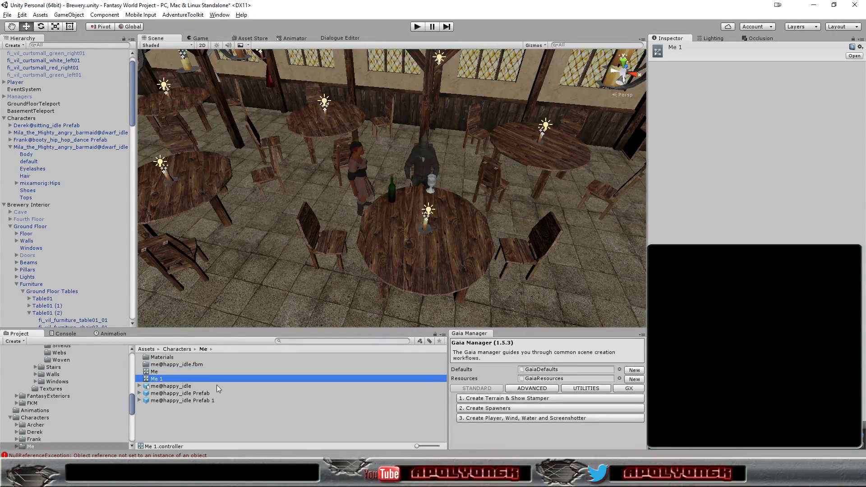